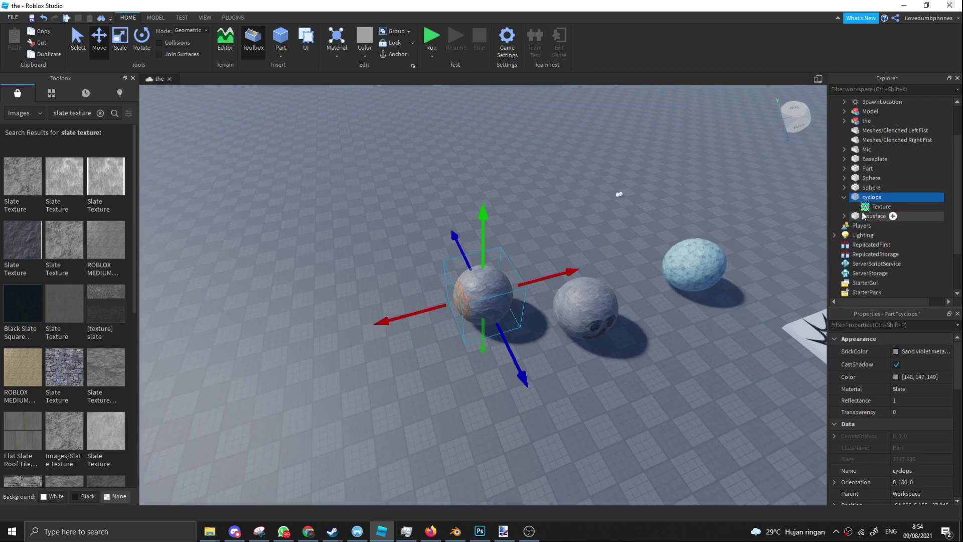
Delete the Texture object from the cyclops sphere part
key("Delete")
left_click(499, 304)
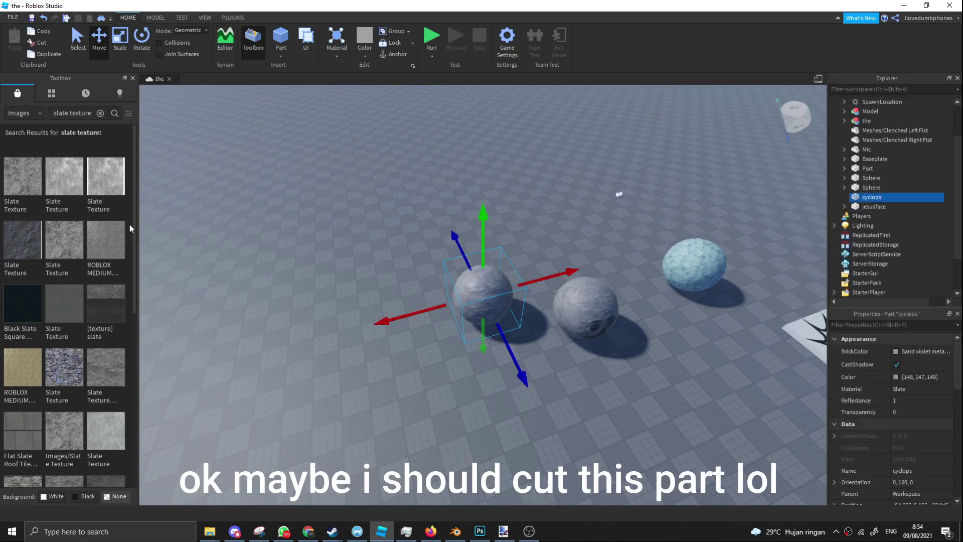
right_click_drag(233, 219, 242, 222)
key("w")
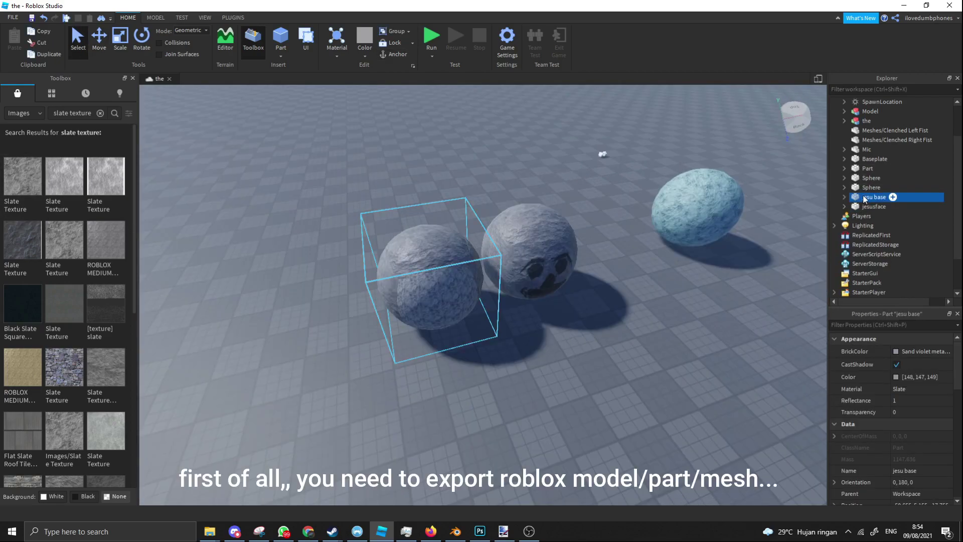
Export the jesu base part to the 3d folder as an OBJ file named jesu bsae
right_click(874, 197)
left_click(841, 486)
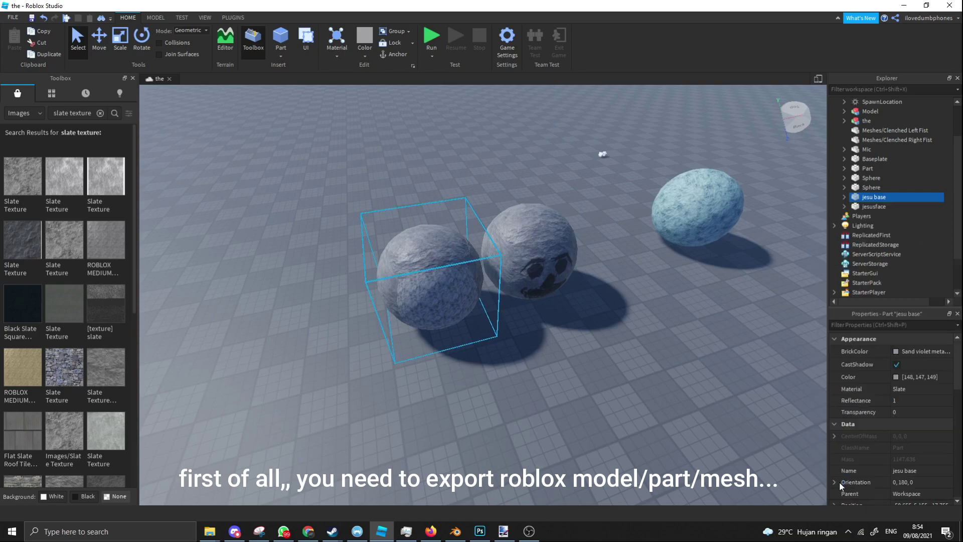
left_click_drag(268, 21, 565, 97)
type("jesu bsa")
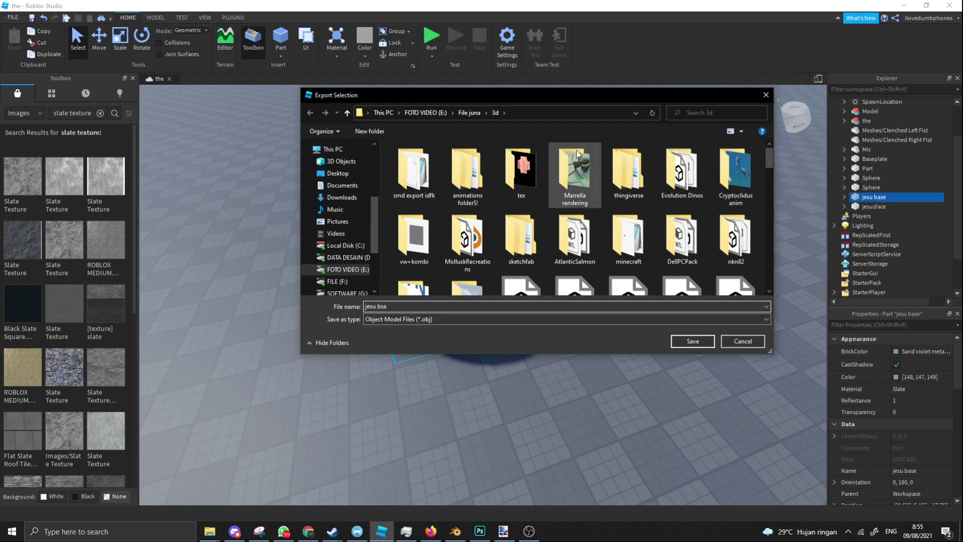
type("e")
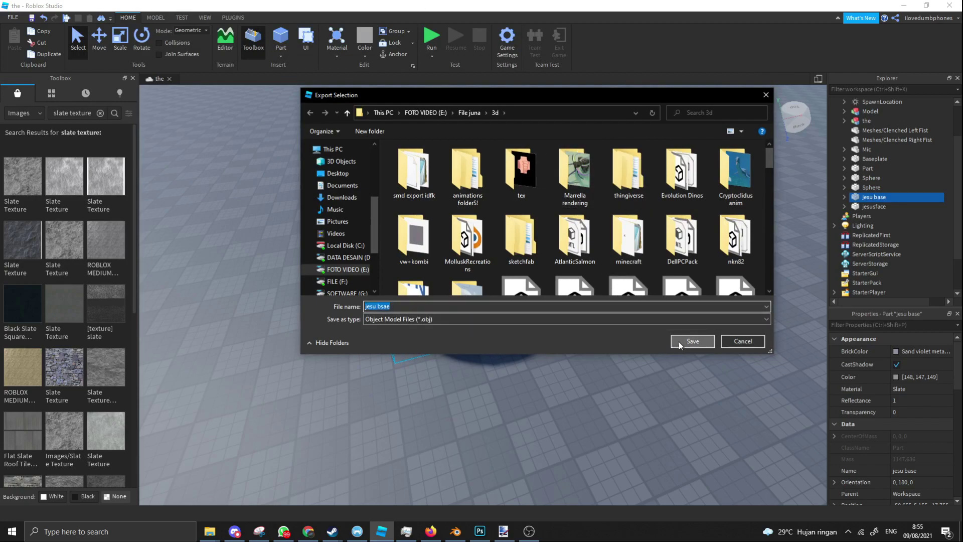
left_click(680, 345)
Export the jesusface part to the same folder as an OBJ file named jesu face
left_click(516, 219)
right_click(516, 220)
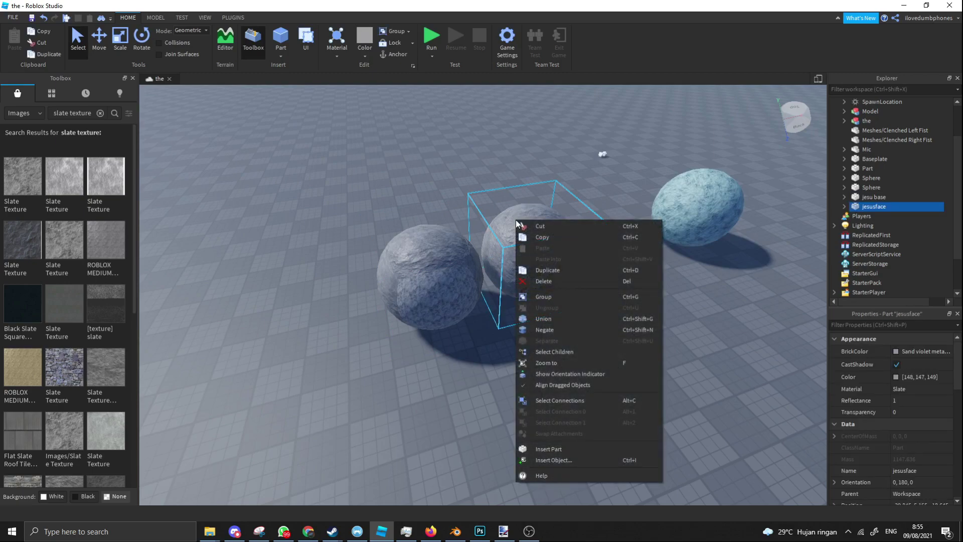
right_click(872, 207)
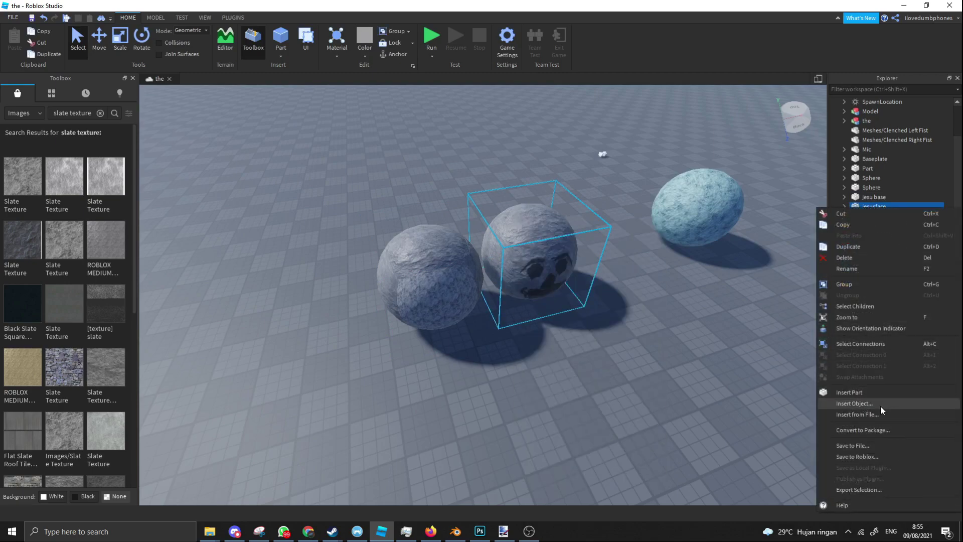
left_click(859, 489)
type("jesusface")
key("Return")
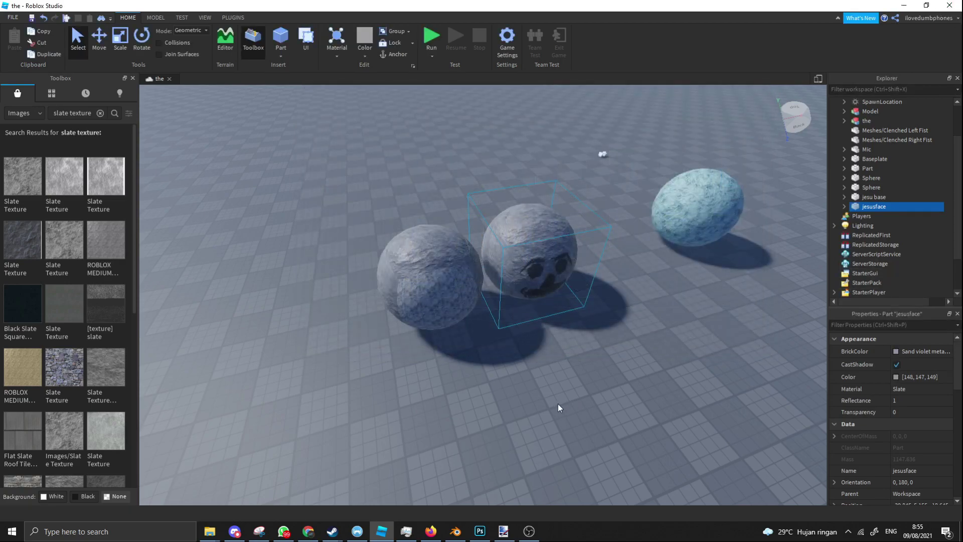
scroll(529, 351, "up", 5)
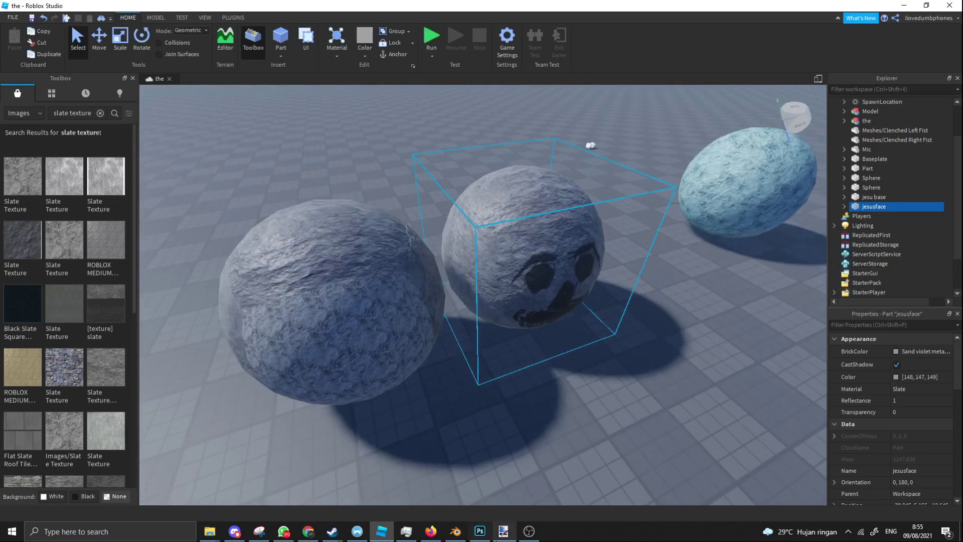
Switch to paint.net and open the slate texture JesuBase2Tex.png from the 3d folder
key("alt+Tab")
left_click(11, 19)
left_click(20, 46)
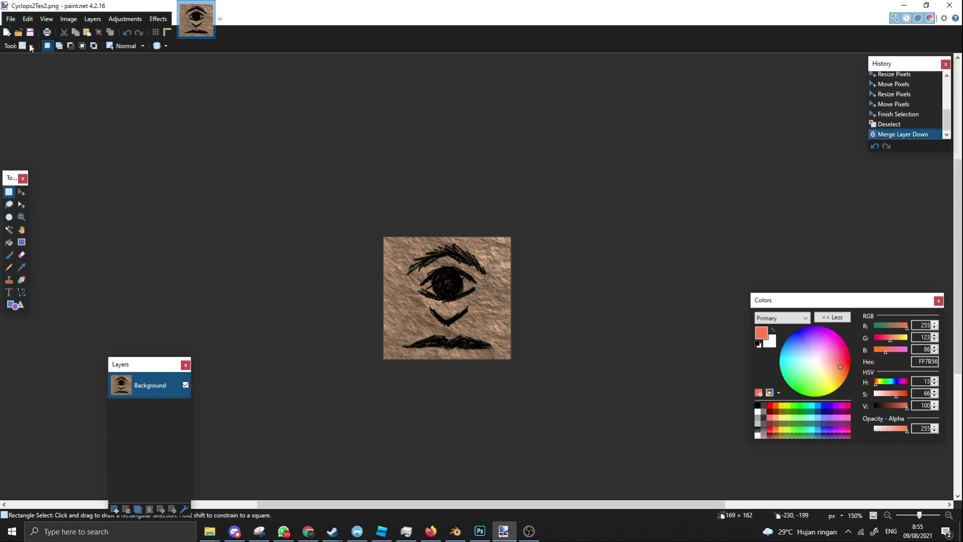
scroll(111, 197, "down", 2)
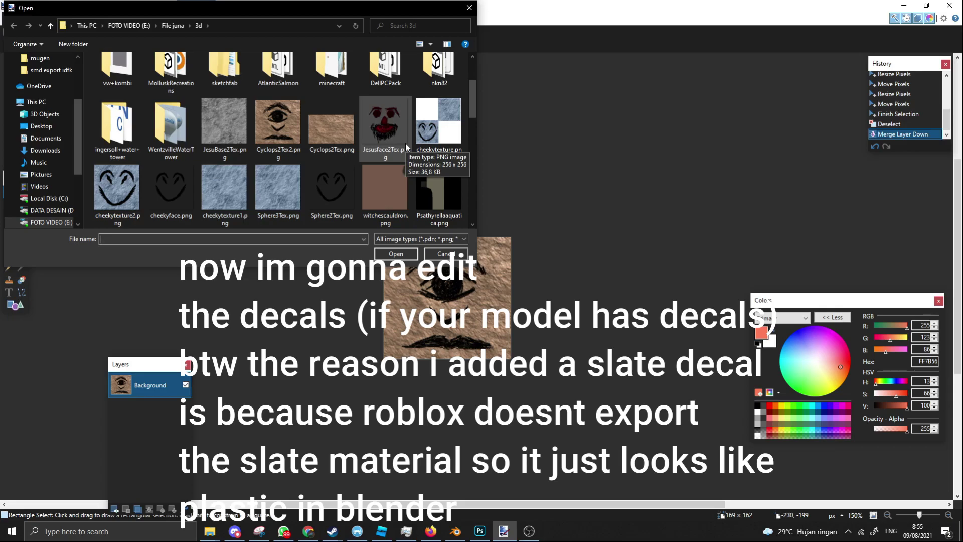
left_click(244, 139)
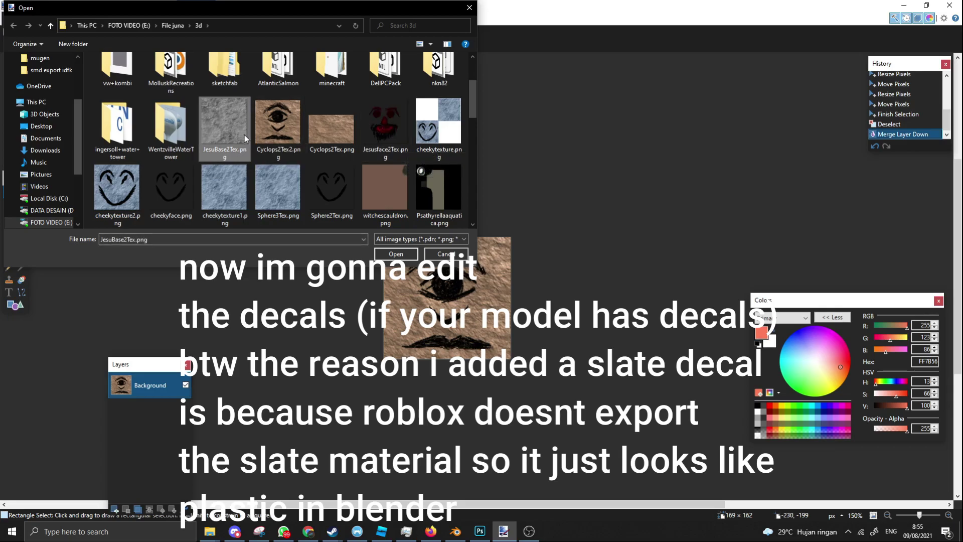
left_click(394, 254)
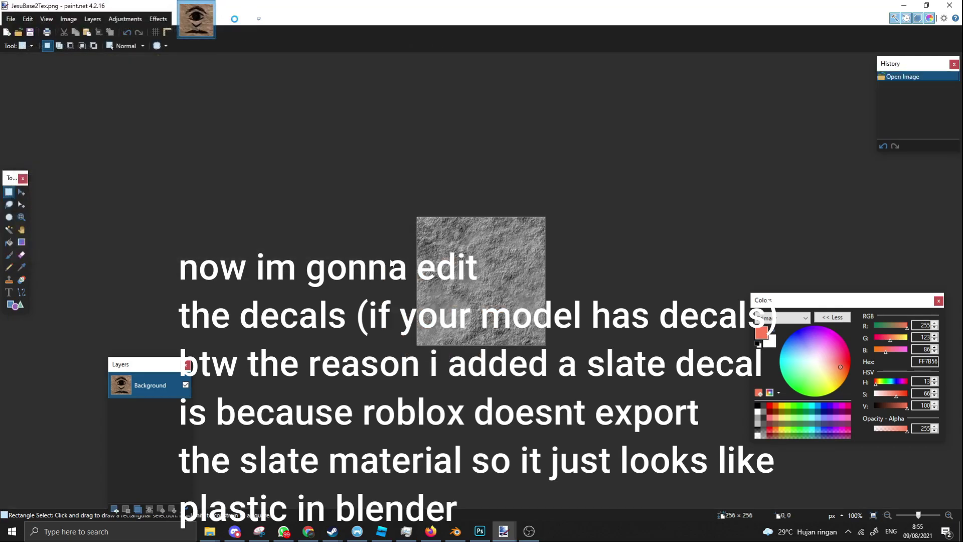
Blacken the face in Jesusface2Tex.png with Brightness / Contrast, using brightness -100 and maximum contrast
left_click_drag(919, 516, 921, 515)
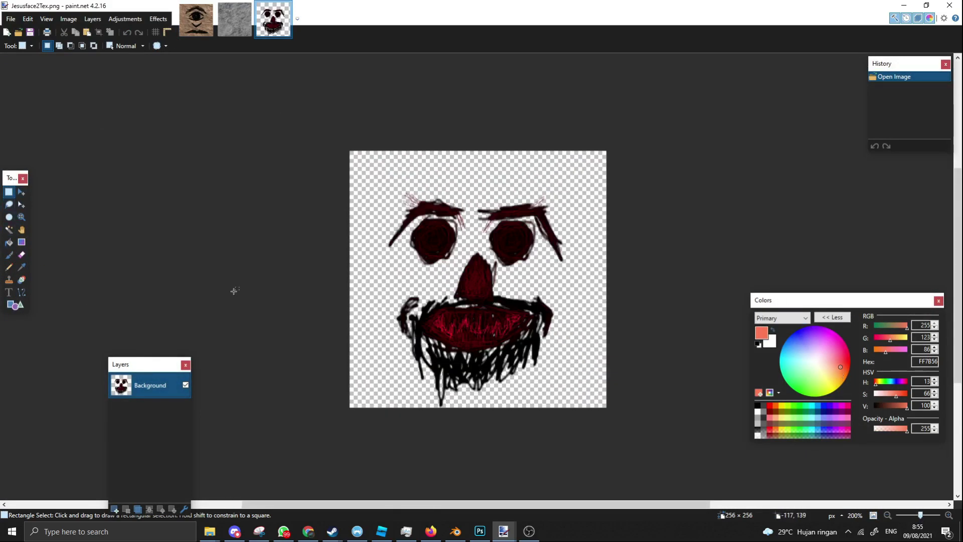
left_click(69, 18)
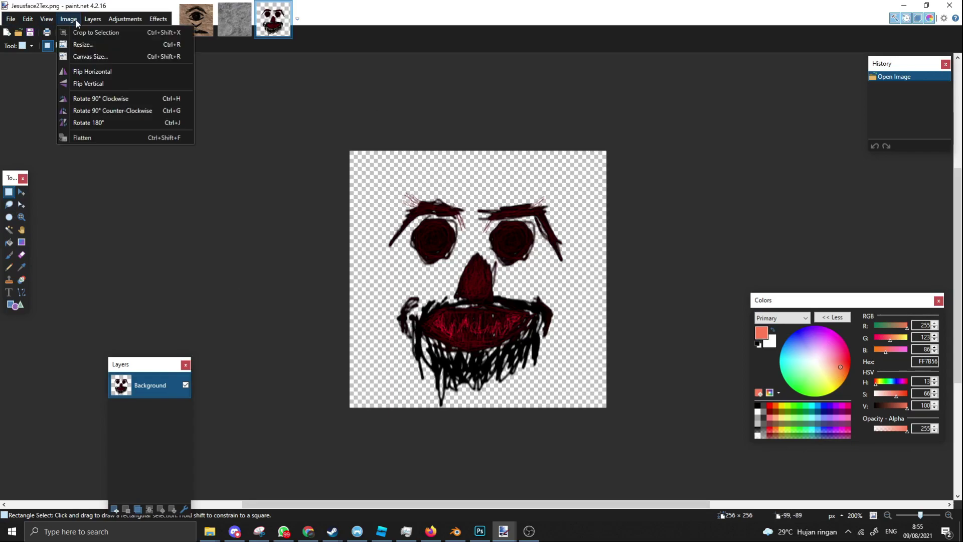
mouse_move(125, 19)
left_click(126, 57)
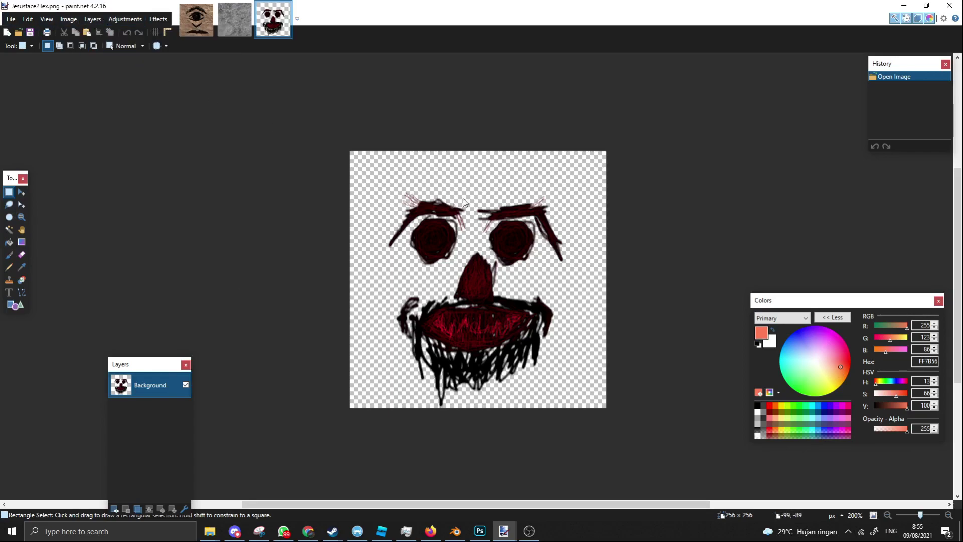
left_click_drag(442, 218, 246, 236)
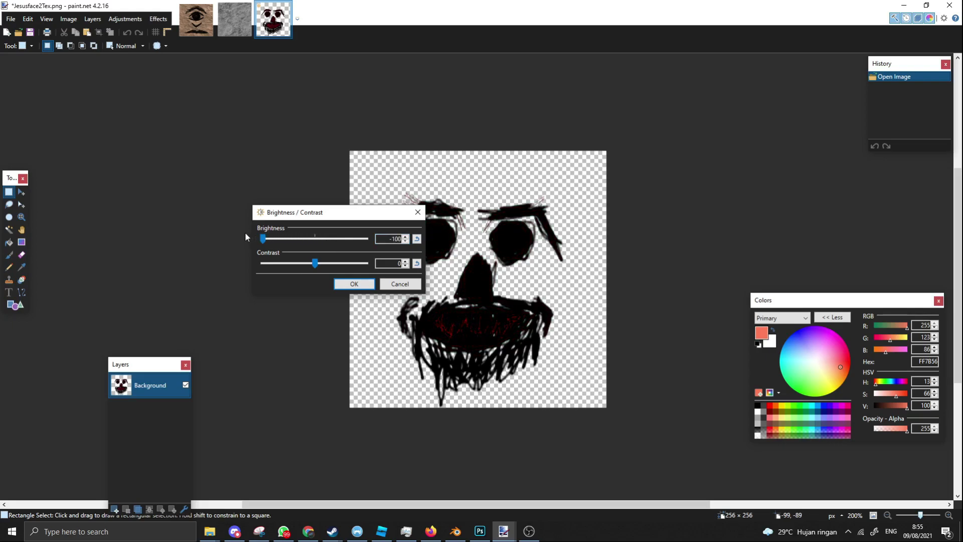
left_click_drag(315, 263, 367, 264)
left_click(366, 285)
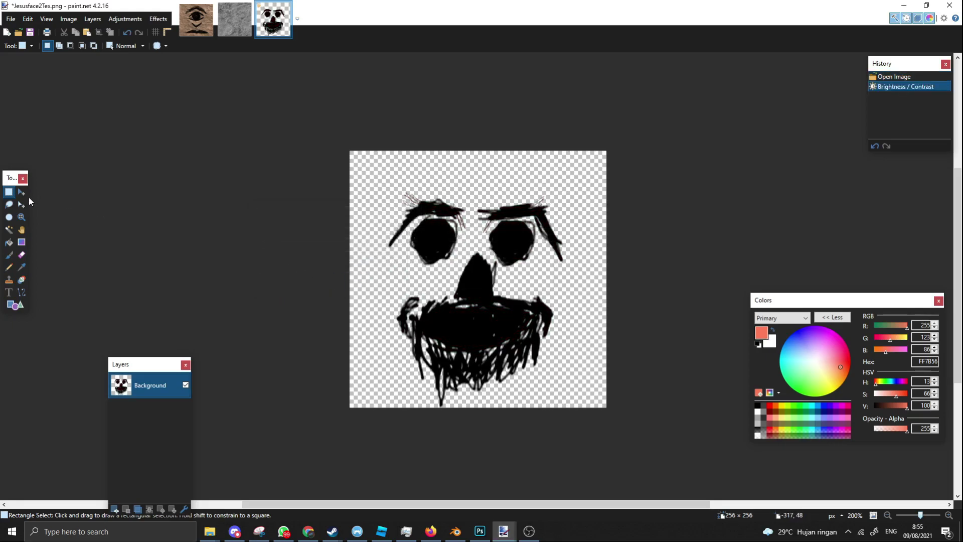
Copy the whole face image onto a new layer in JesuBase2Tex.png, enlarging it to about 279 × 279 px and positioning it over the slate
key("ctrl+a")
left_click(227, 30)
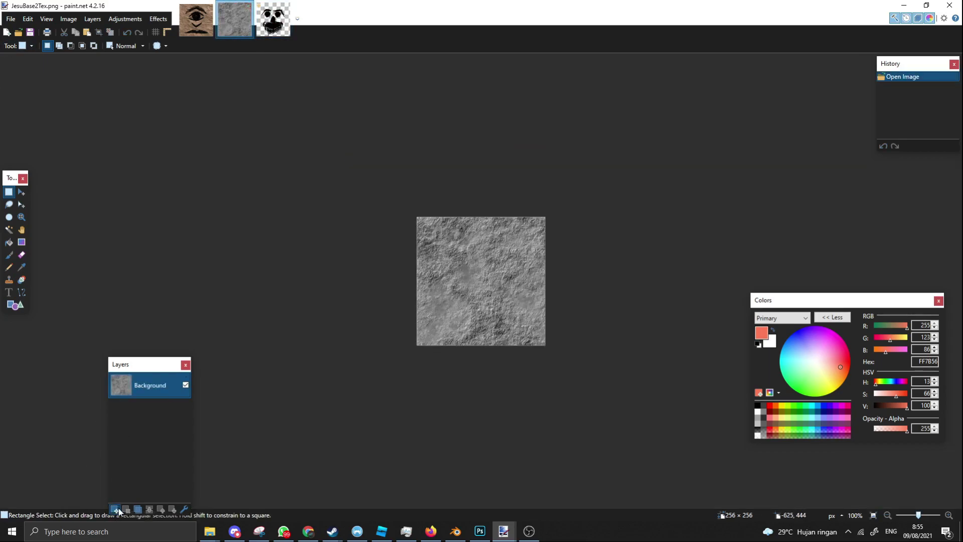
left_click(119, 510)
key("ctrl+v")
left_click_drag(543, 220, 561, 206, "shift")
left_click_drag(522, 253, 518, 252)
Merge the pasted face layer down into the slate Background layer
left_click(150, 412)
left_click(151, 386)
left_click(160, 509)
Save the combined face and slate texture as a new PNG file named JesuBase3Tex.png
left_click(11, 18)
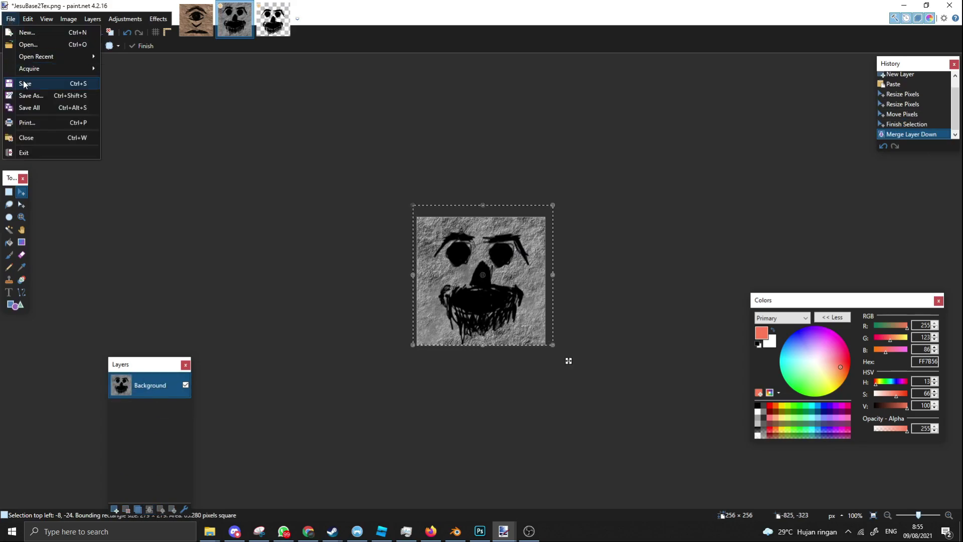
left_click(25, 93)
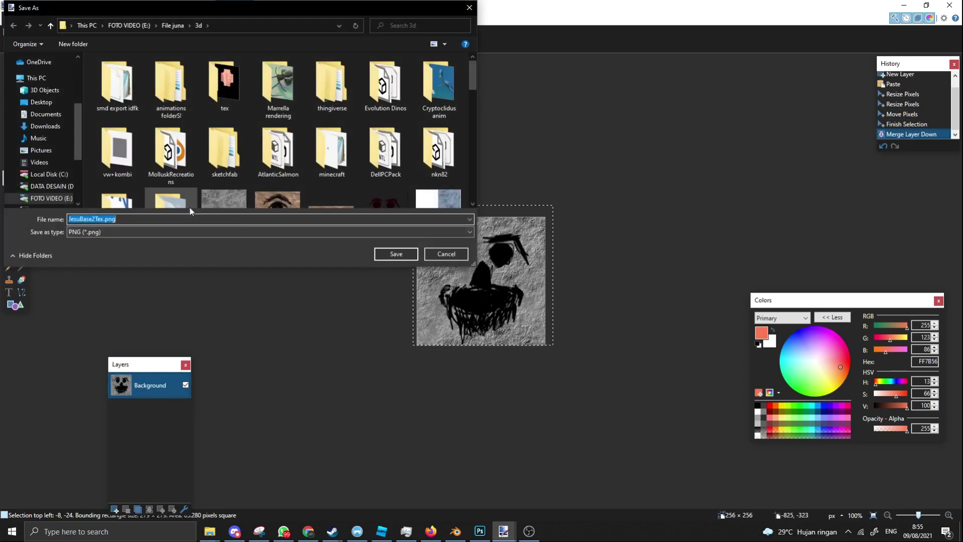
key("Return")
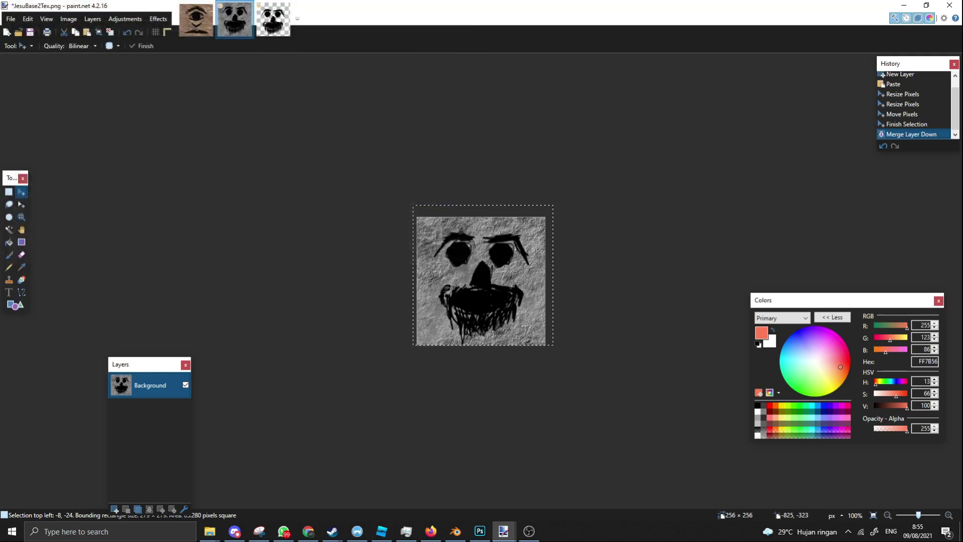
left_click(298, 282)
Close the Cyclops2Tex.png and Jesusface2Tex.png images, discarding the unsaved changes to the Jesus face
left_click(209, 6)
left_click(234, 20)
left_click(250, 5)
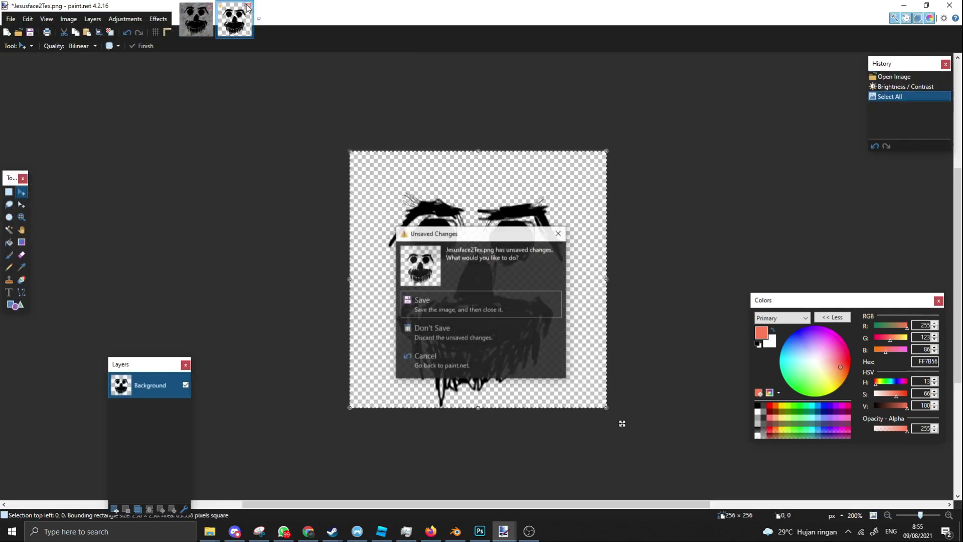
left_click(443, 330)
Clear the selection around the face in JesuBase3Tex.png using the Rectangle Select tool
left_click(556, 453)
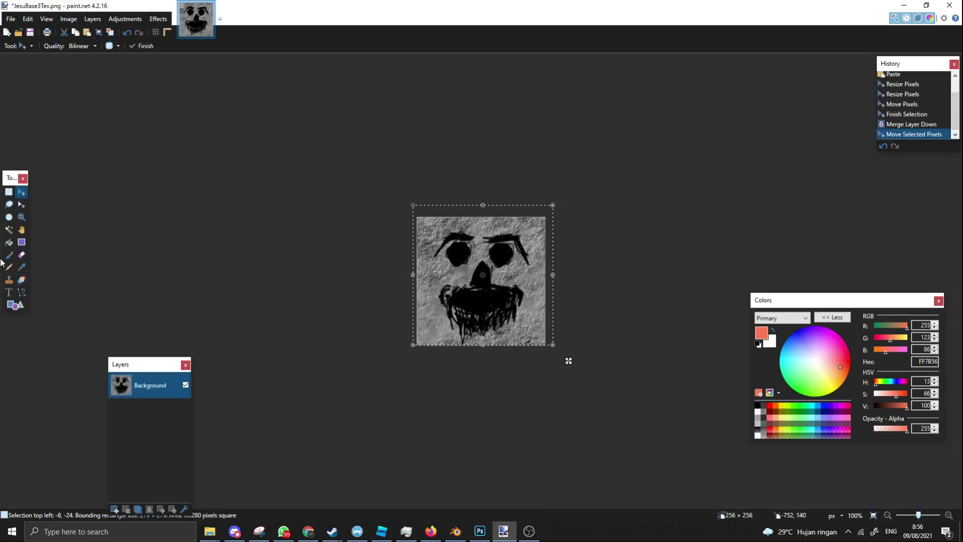
left_click(9, 193)
left_click(243, 211)
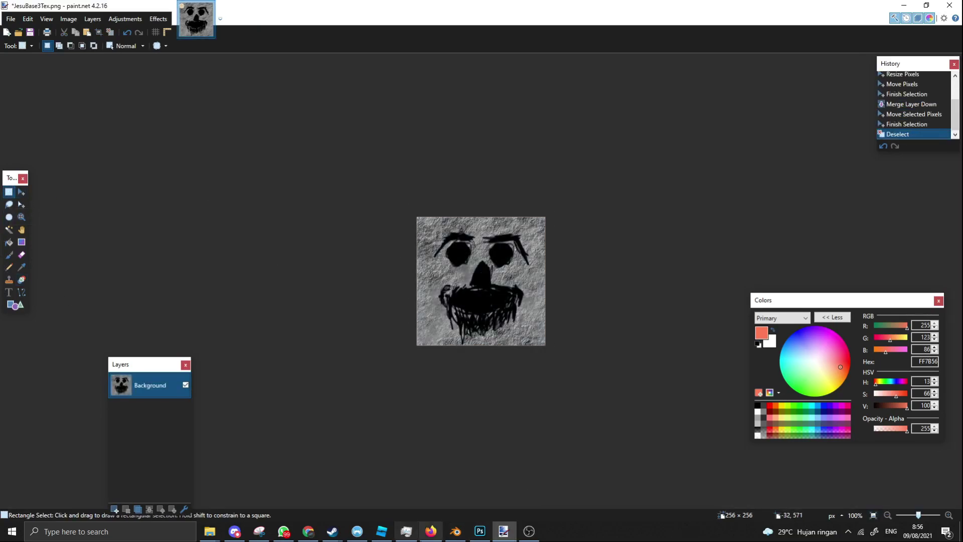
Switch to Blender and save a copy of the cyclops project as jesu.blend
left_click(454, 533)
scroll(453, 322, "down", 3)
left_click(195, 107)
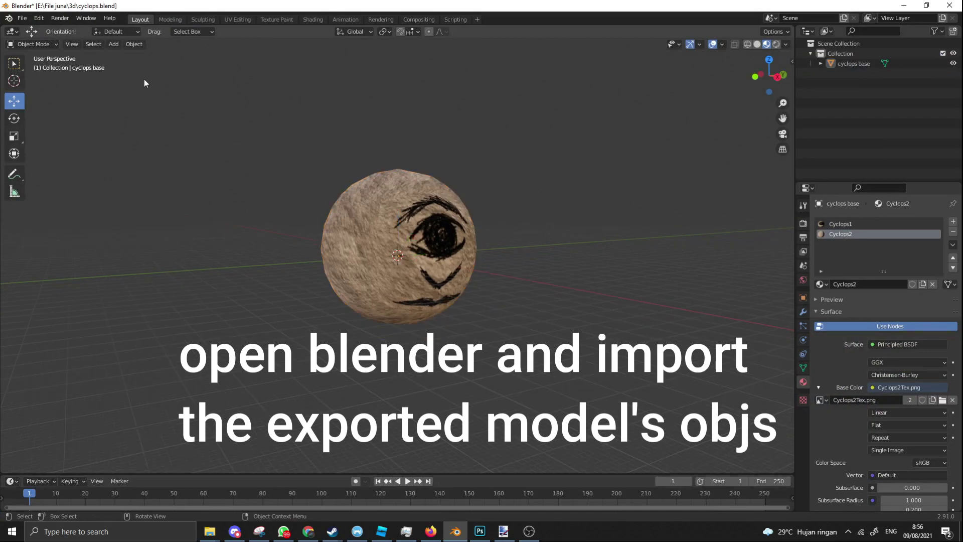
left_click(20, 19)
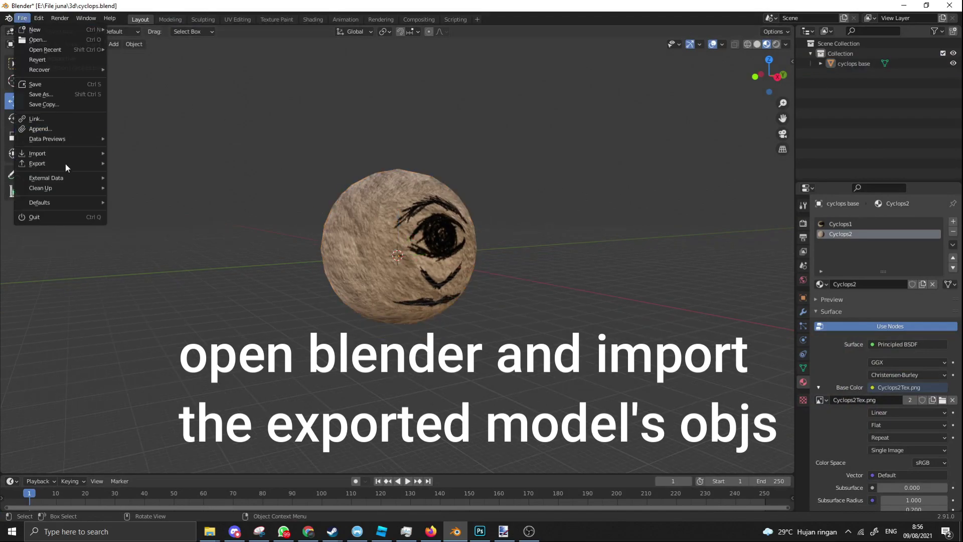
left_click(48, 95)
left_click(390, 423)
type("jesu.blend")
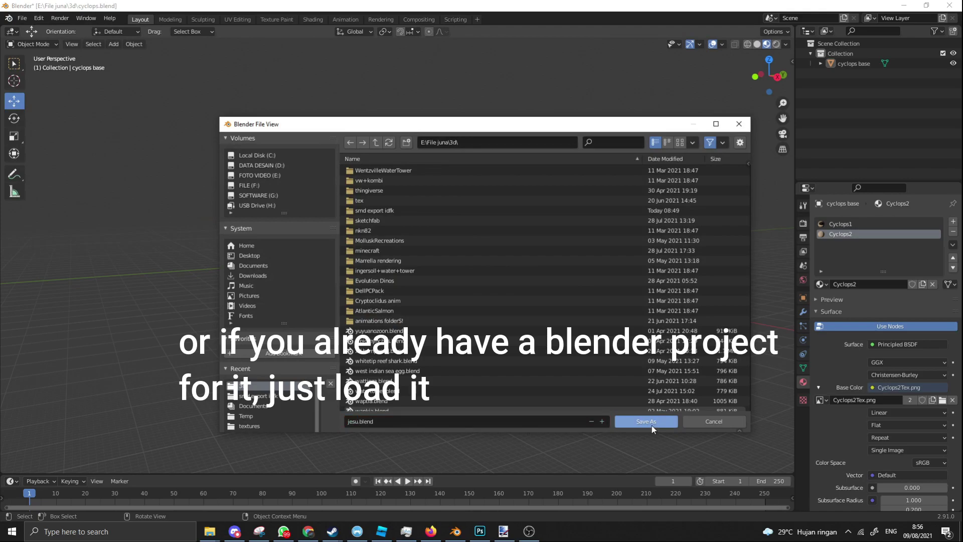
left_click(646, 421)
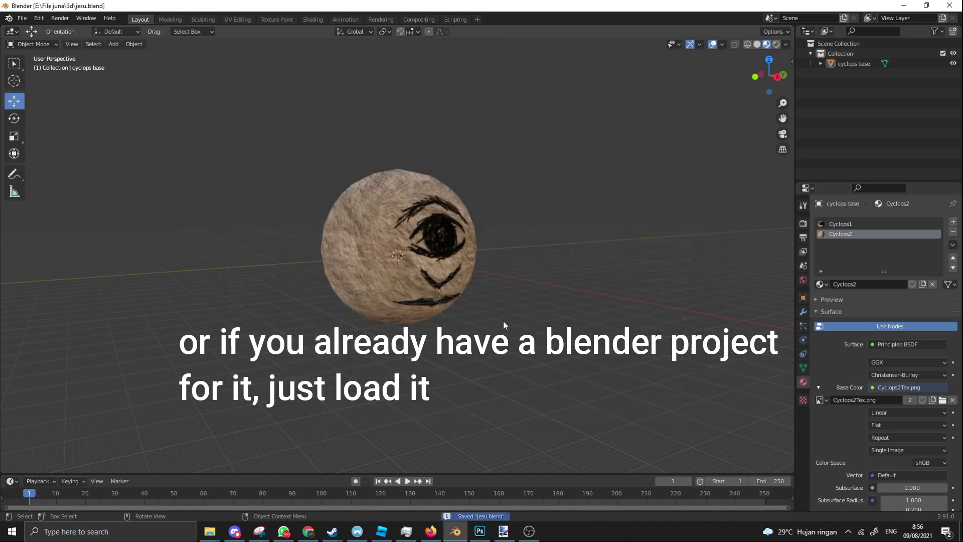
Search the 3d folder for "jes" and import jesu bsae.obj as a Wavefront model into the scene
left_click(22, 18)
mouse_move(67, 158)
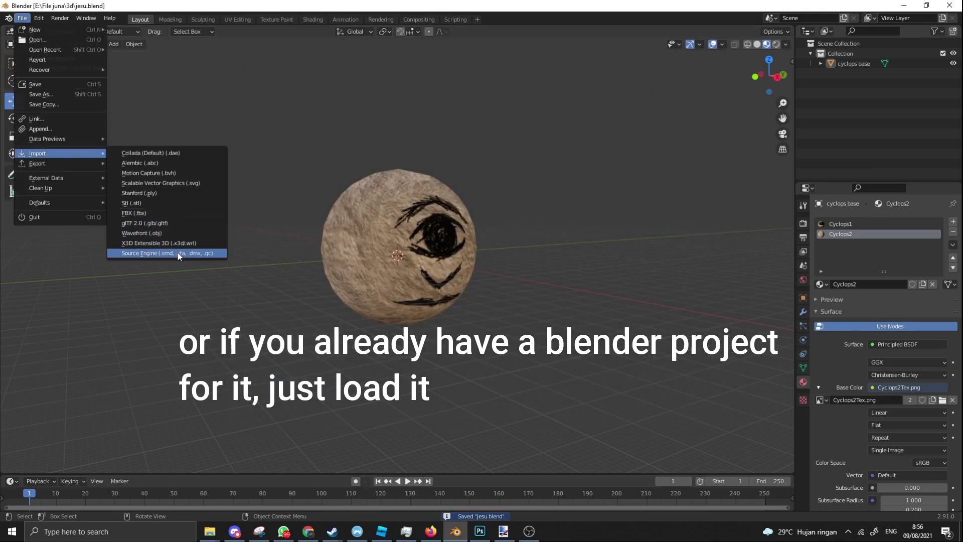
left_click(139, 234)
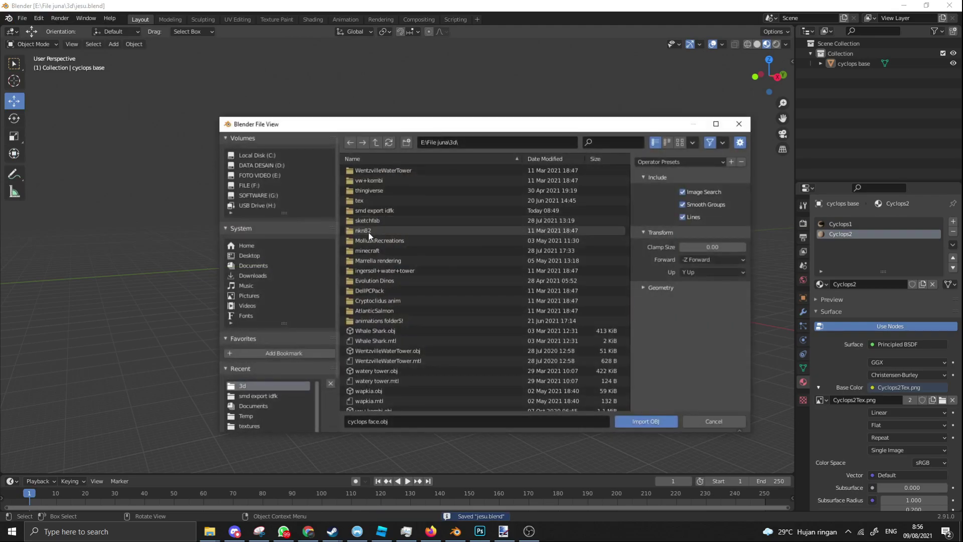
left_click(617, 142)
type("jes")
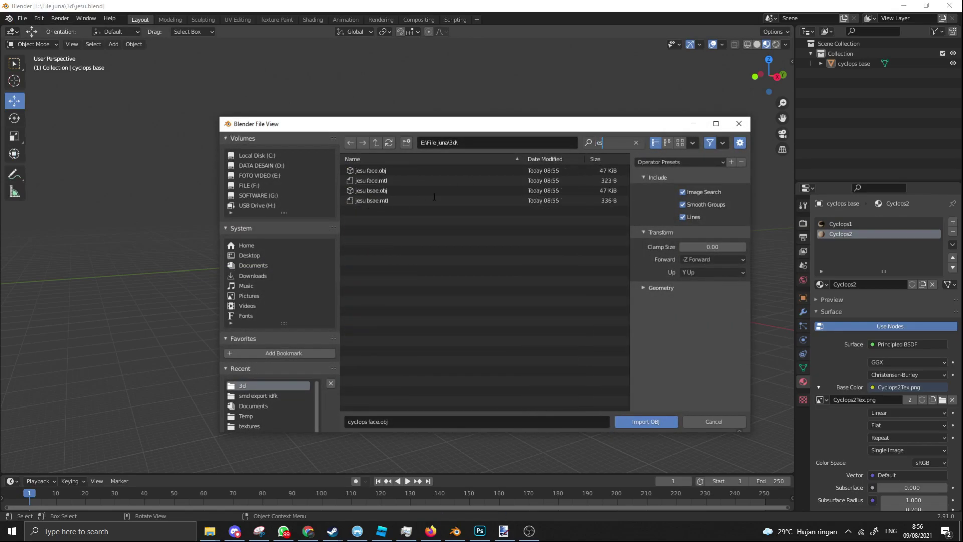
key("Return")
double_click(361, 192)
middle_click_drag(360, 191, 435, 218)
scroll(308, 227, "up", 5)
middle_click_drag(307, 229, 397, 202)
scroll(397, 204, "down", 2)
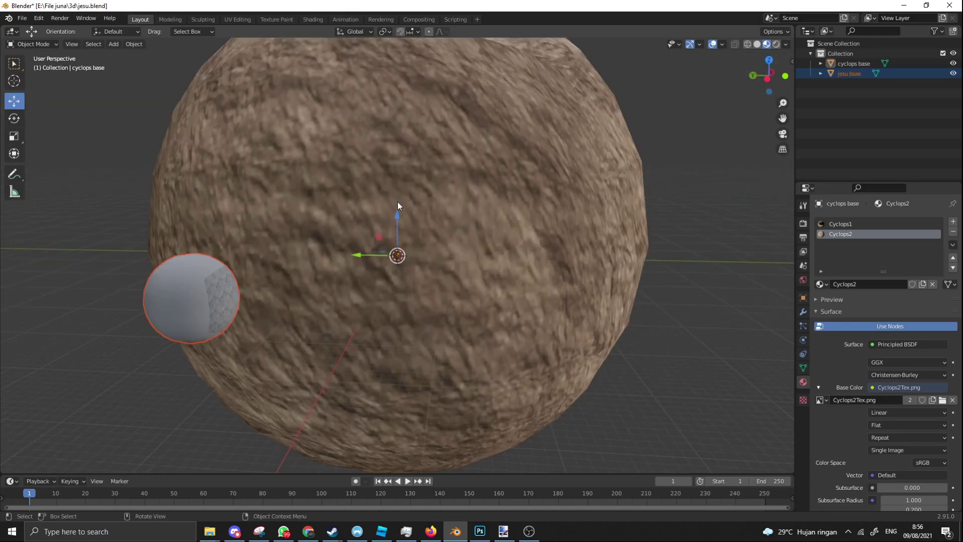
left_click(170, 20)
left_click(14, 136)
scroll(198, 196, "down", 3)
left_click(198, 196)
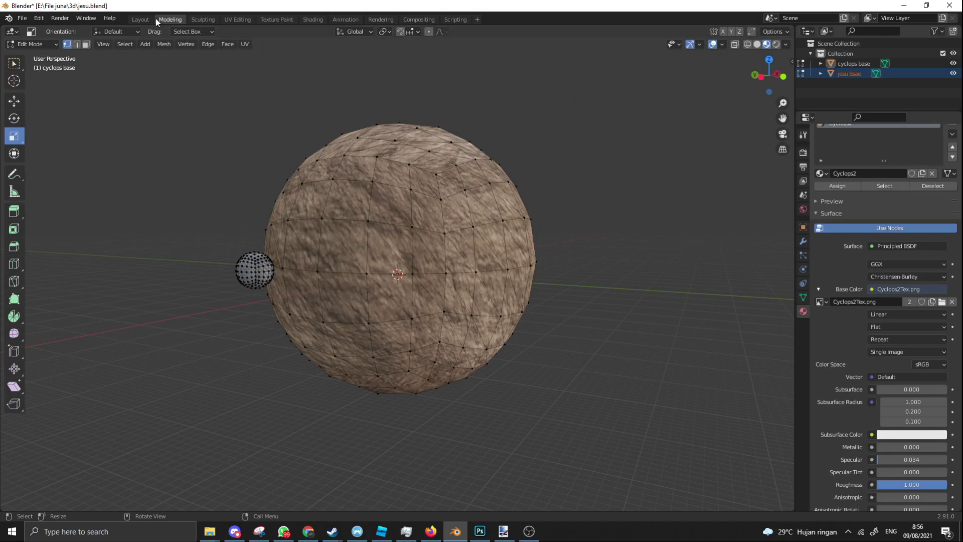
left_click(140, 19)
Try deleting the large cyclops base sphere, and undo the deletion
left_click(601, 185)
key("Delete")
key("ctrl+z")
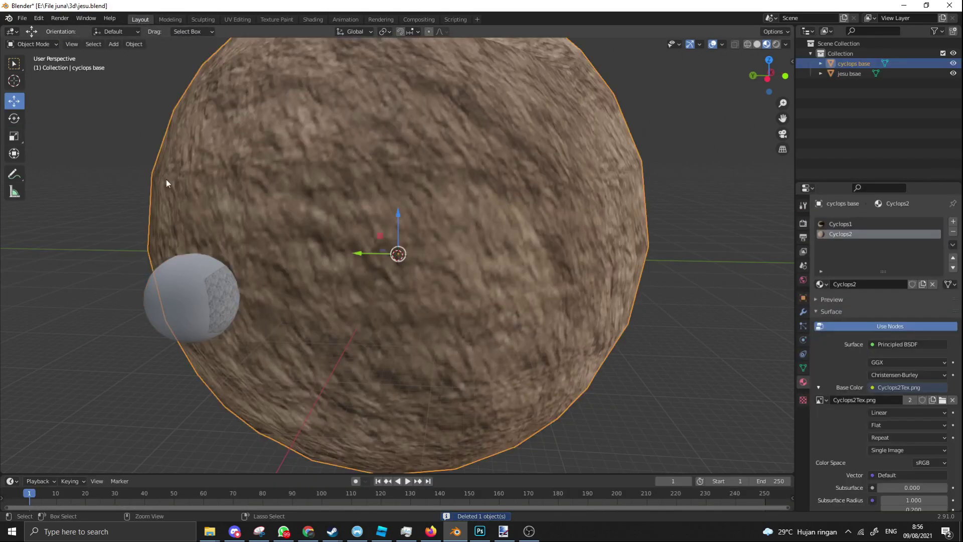
Scale the whole jesu bsae mesh up to about the size of the cyclops base sphere
left_click(182, 294)
left_click(170, 19)
key("a")
left_click_drag(221, 241, 208, 362)
middle_click_drag(207, 362, 262, 435)
key("KP_5")
left_click_drag(440, 146, 442, 140)
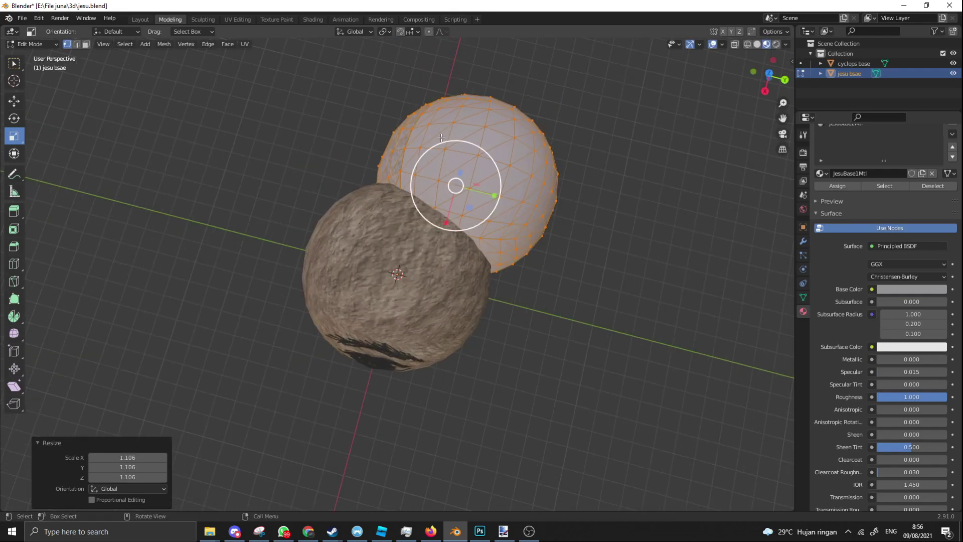
middle_click_drag(362, 136, 442, 142)
key("KP_7")
left_click_drag(308, 195, 307, 198)
Move the enlarged jesu bsae mesh onto the cyclops base sphere so their centres line up, and return to the Layout workspace
left_click(14, 102)
key("shift+z")
left_click_drag(290, 242, 393, 286)
key("shift+z")
mouse_move(393, 286)
middle_mouse_down()
mouse_move(347, 211)
mouse_move(291, 178)
mouse_move(277, 157)
middle_mouse_up()
left_click(140, 19)
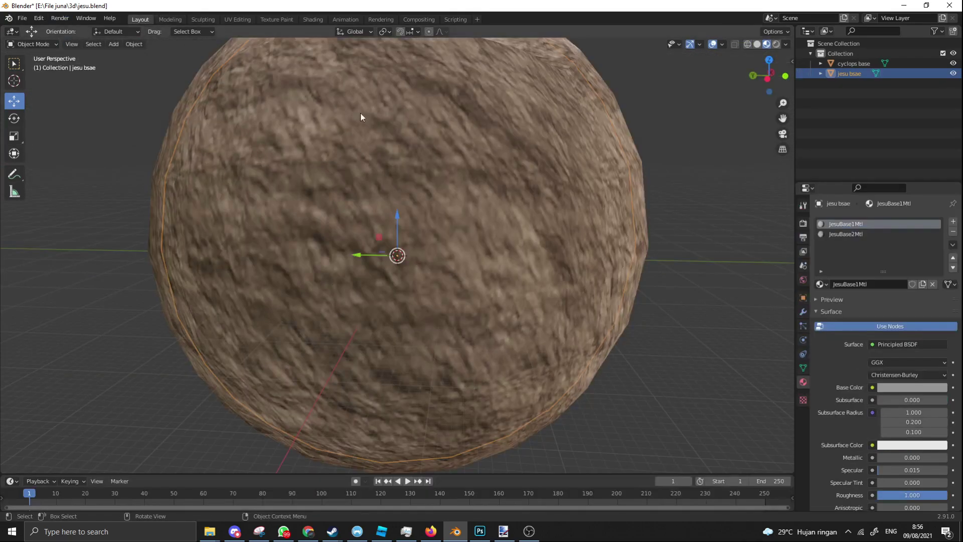
Delete the cyclops base sphere and select the jesu bsae sphere
left_click(637, 208)
key("Delete")
middle_click_drag(681, 255, 285, 233)
left_click(477, 267)
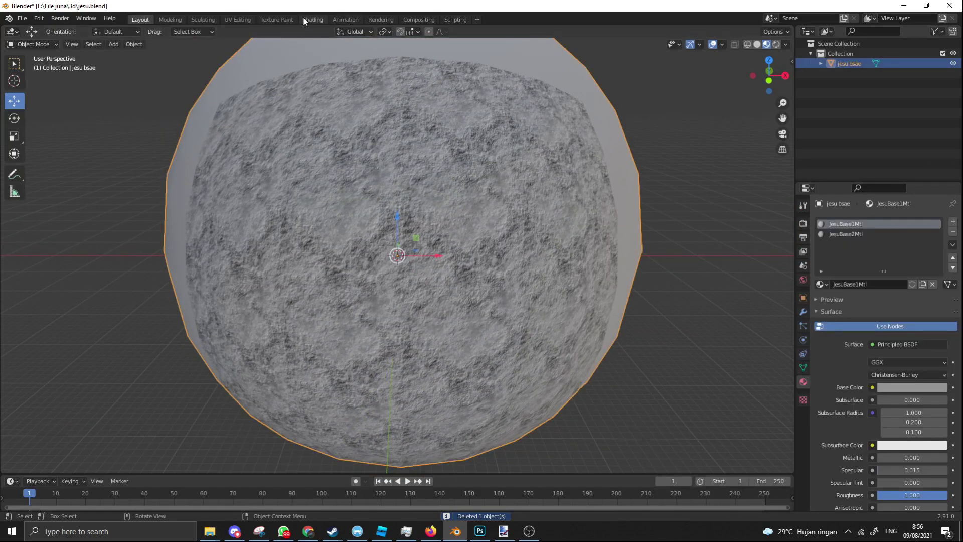
Inspect the jesu bsae sphere in the Texture Paint workspace and activate its JesuBase2Mtl material slot
left_click(287, 18)
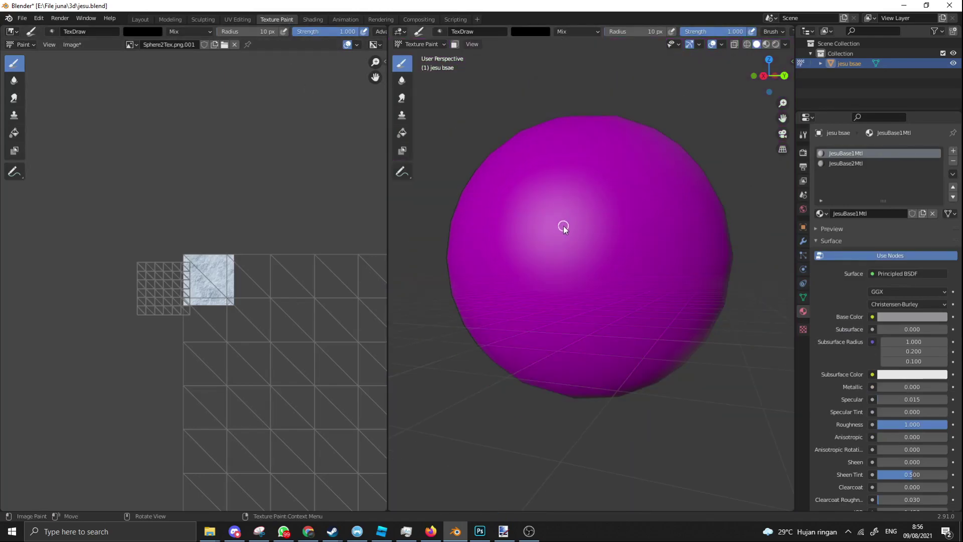
left_click(837, 163)
middle_click_drag(702, 196, 481, 218)
left_click(140, 19)
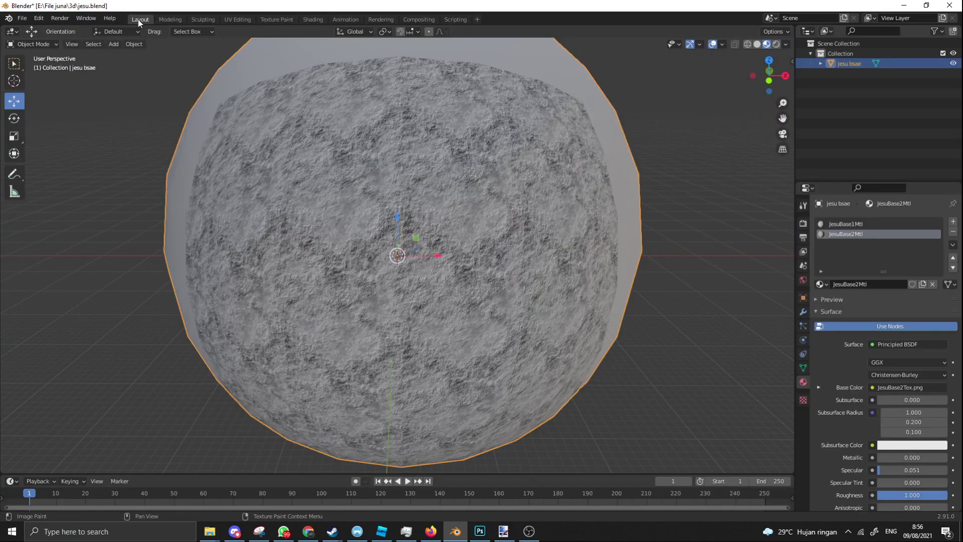
Find the "jes" images in the 3d folder and load JesuBase2Tex.png into the UV editor
left_click(231, 19)
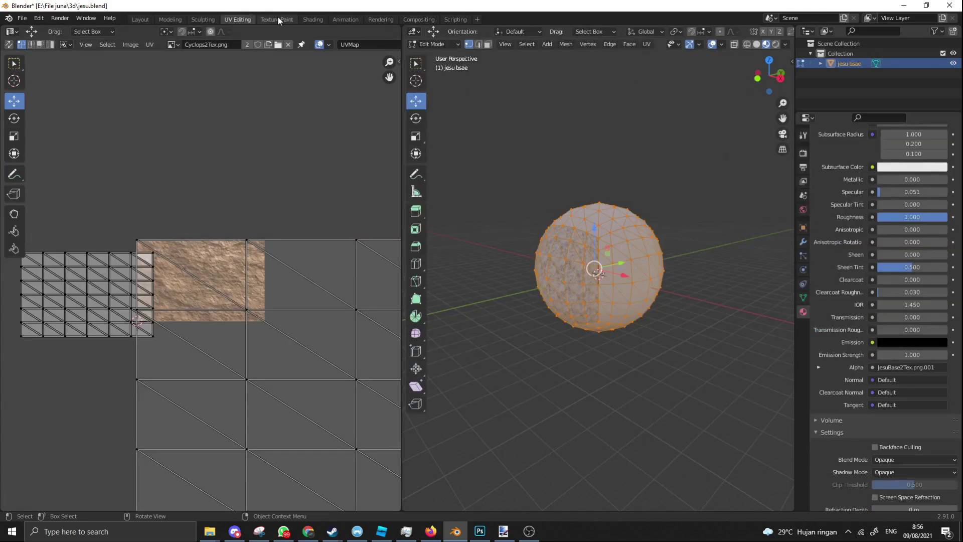
left_click(279, 45)
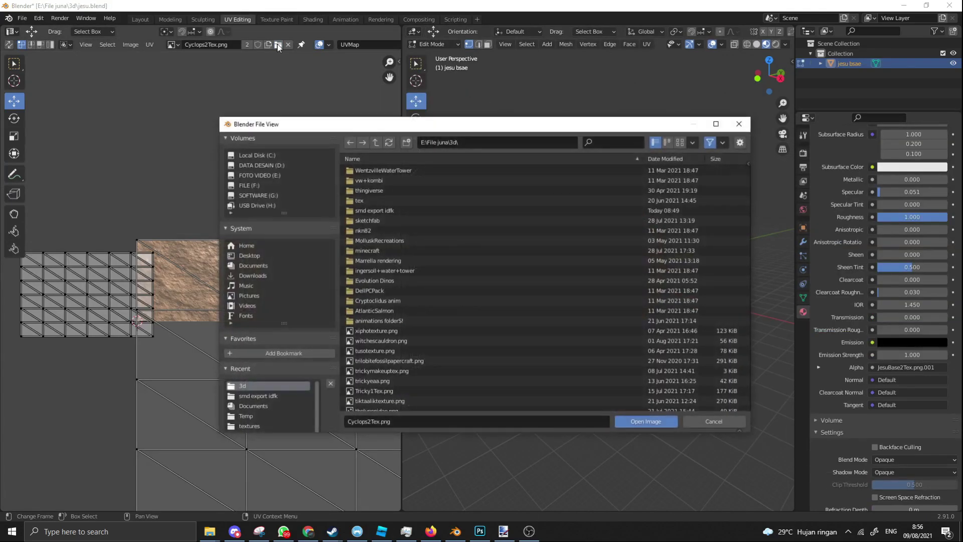
left_click(604, 143)
type("jes")
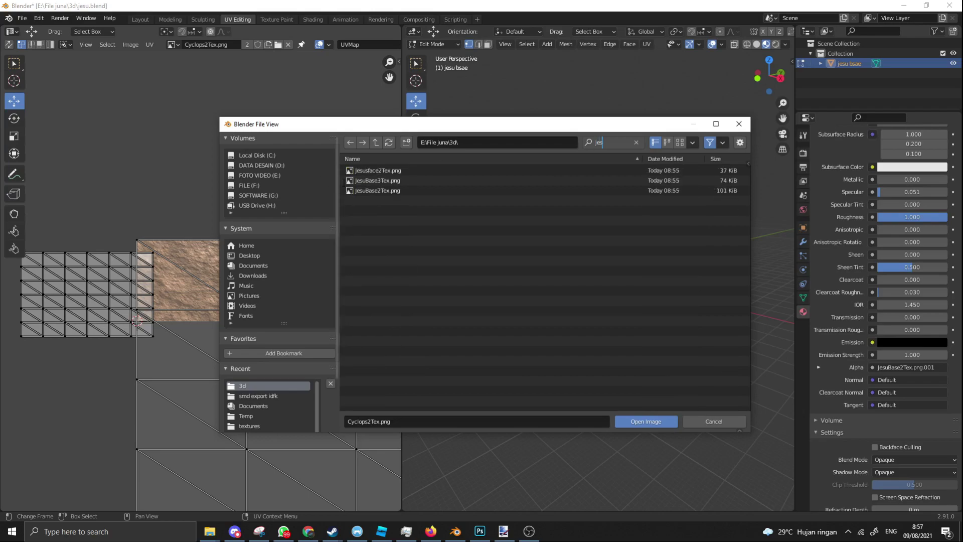
left_click(394, 181)
left_click(394, 191, "shift")
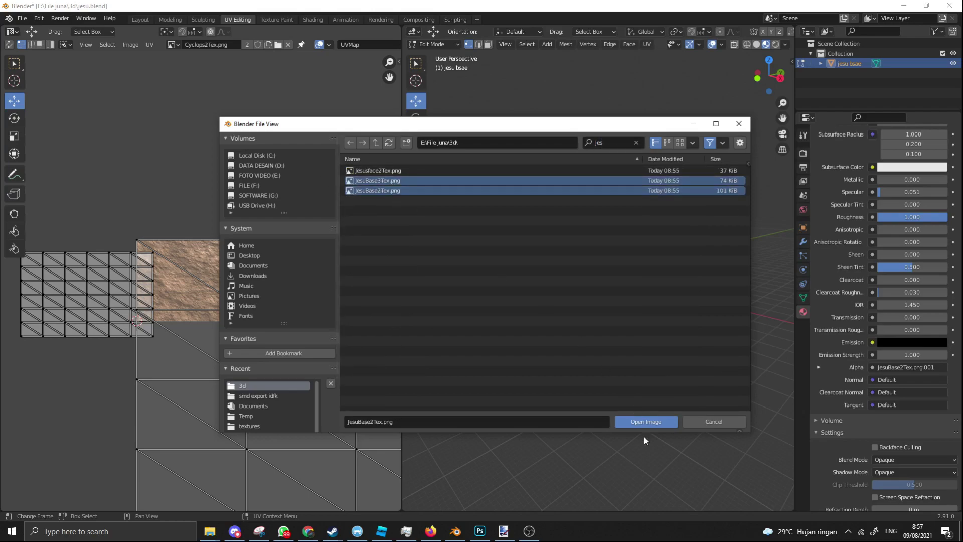
left_click(655, 425)
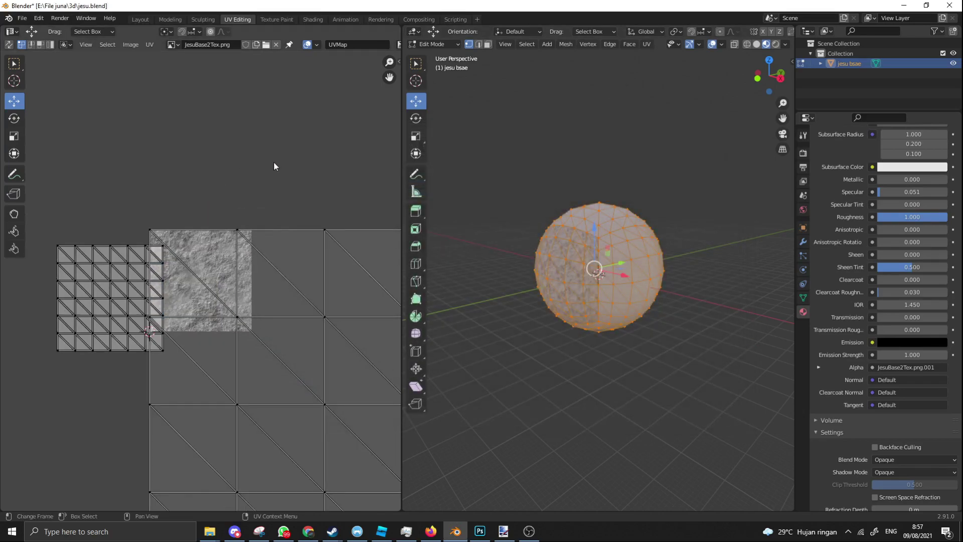
Activate the JesuBase1Mtl material slot, select the faces that use it, and clear the selection
scroll(838, 243, "up", 9)
left_click(636, 180)
middle_click_drag(638, 180, 677, 186)
scroll(573, 136, "up", 2)
scroll(863, 184, "up", 2)
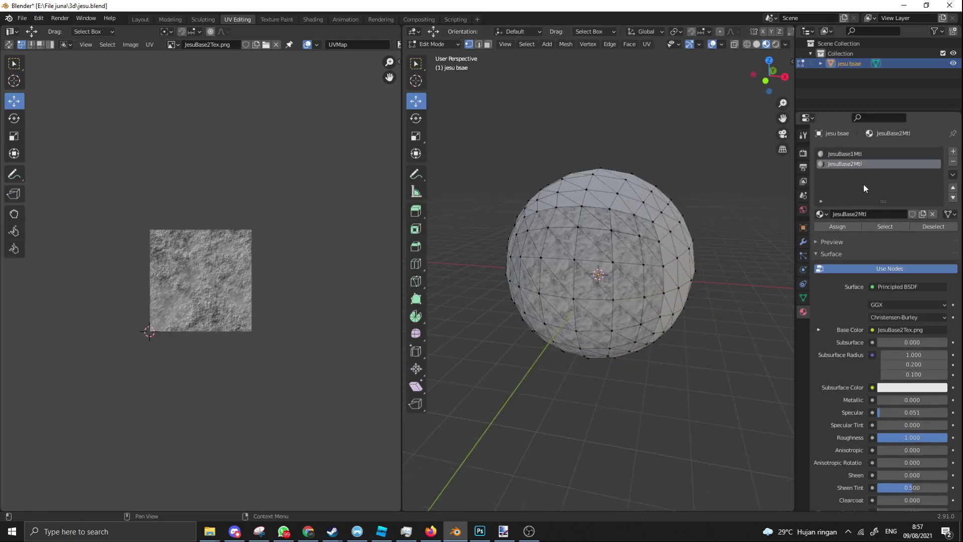
left_click(825, 155)
left_click(875, 227)
middle_click_drag(672, 247, 694, 240)
left_click(724, 225)
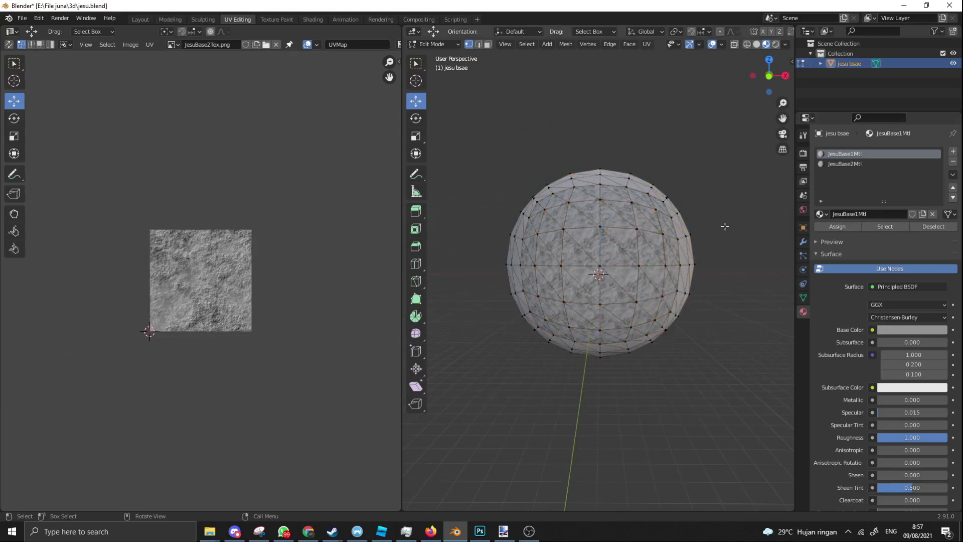
Merge all vertices of the jesu bsae mesh by distance and deselect everything
scroll(606, 173, "up", 3)
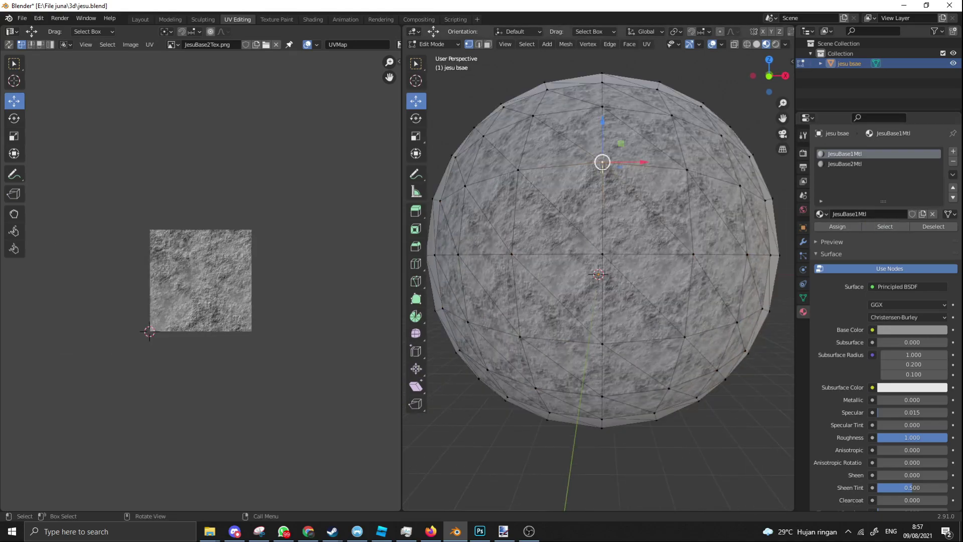
left_click(663, 220)
key("a")
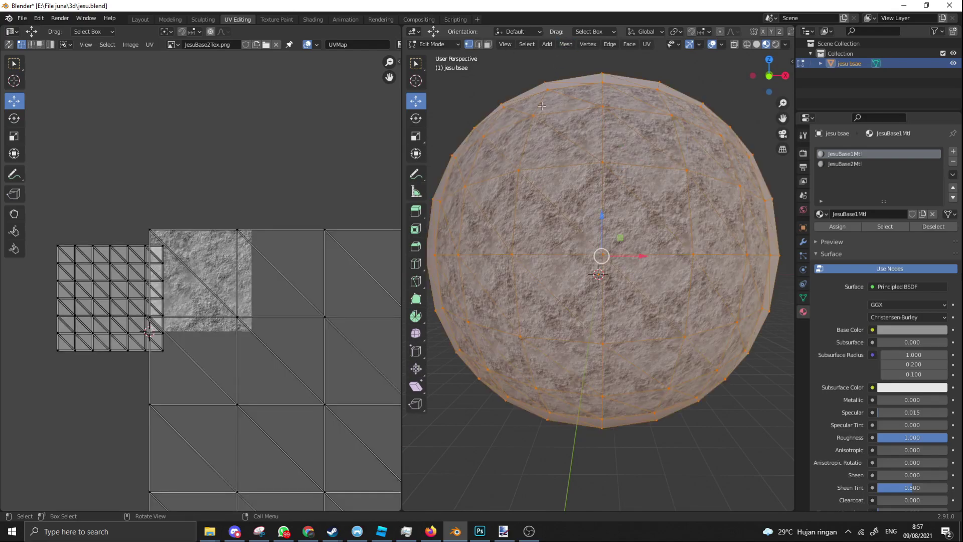
right_click(547, 91)
mouse_move(522, 214)
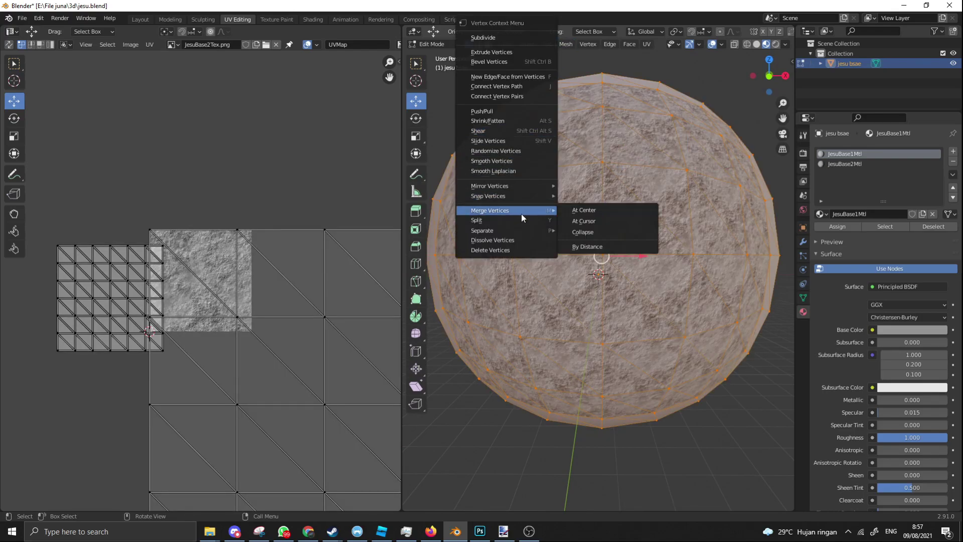
left_click(576, 247)
key("alt+a")
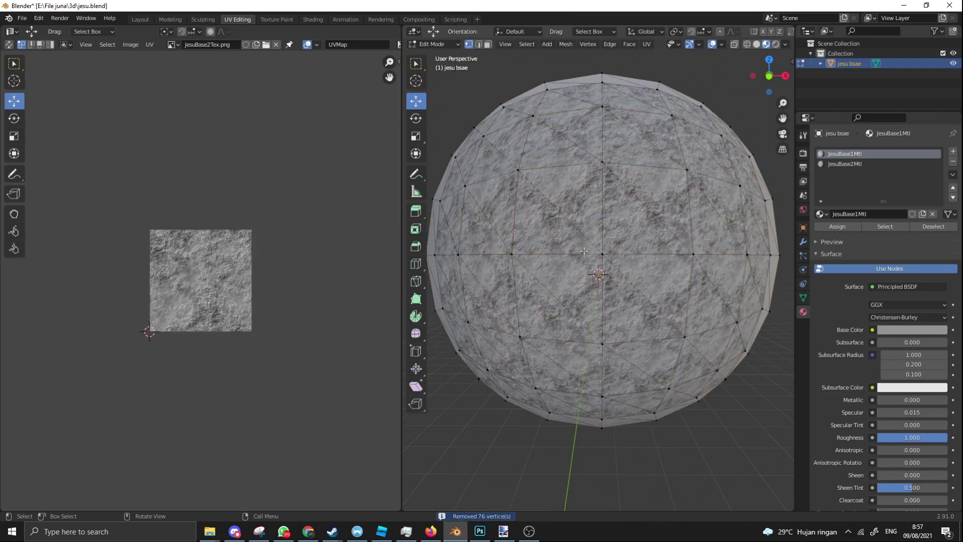
Try moving a vertex at the centre of the slate-textured front patch to expose the layer beneath
left_click_drag(635, 255, 677, 246)
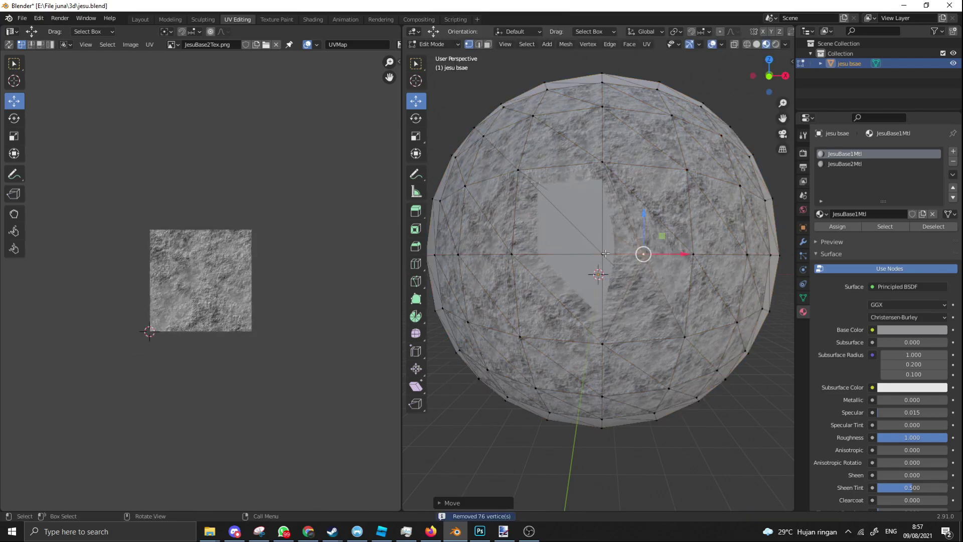
scroll(606, 254, "up", 5)
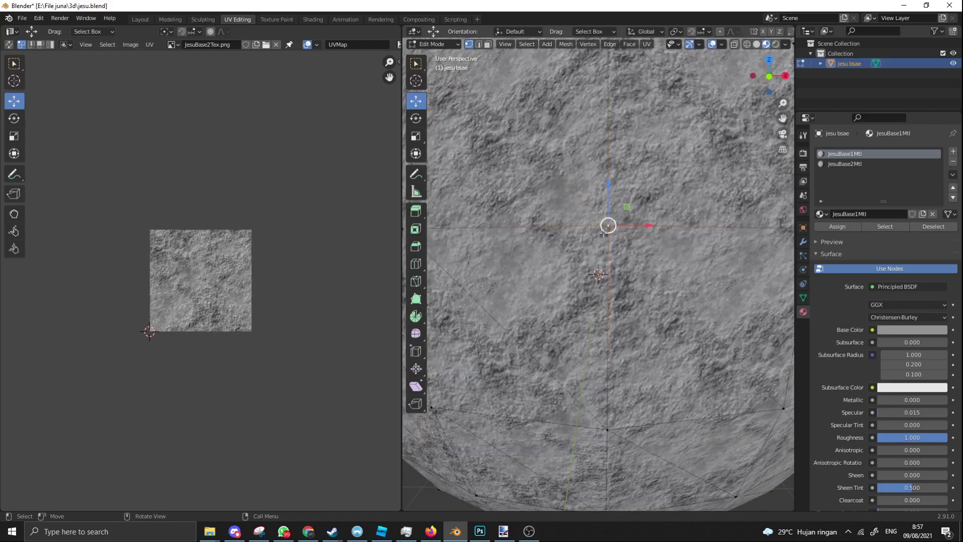
scroll(598, 246, "down", 3)
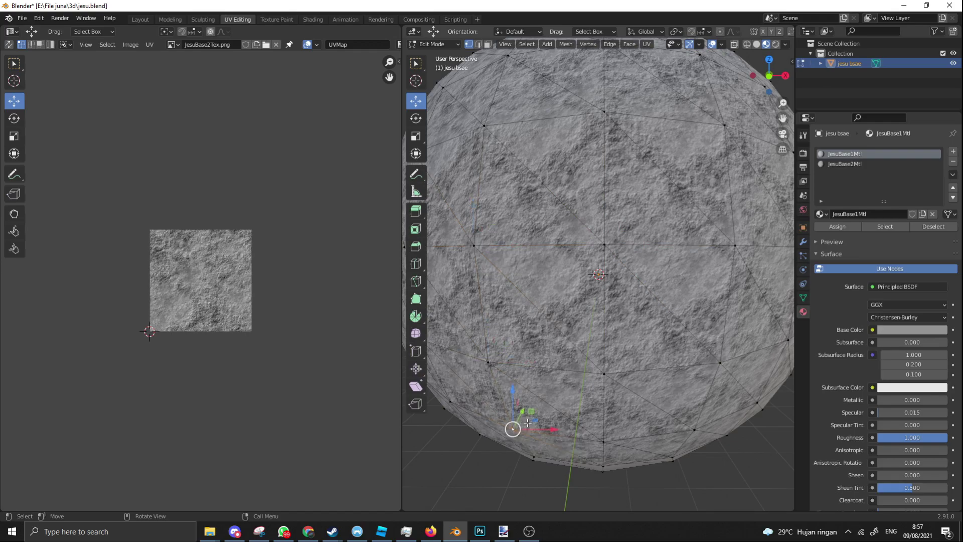
Examine the vertices of the slate-textured front patch for an overlapping layer
left_click_drag(512, 429, 523, 409)
scroll(557, 383, "up", 3)
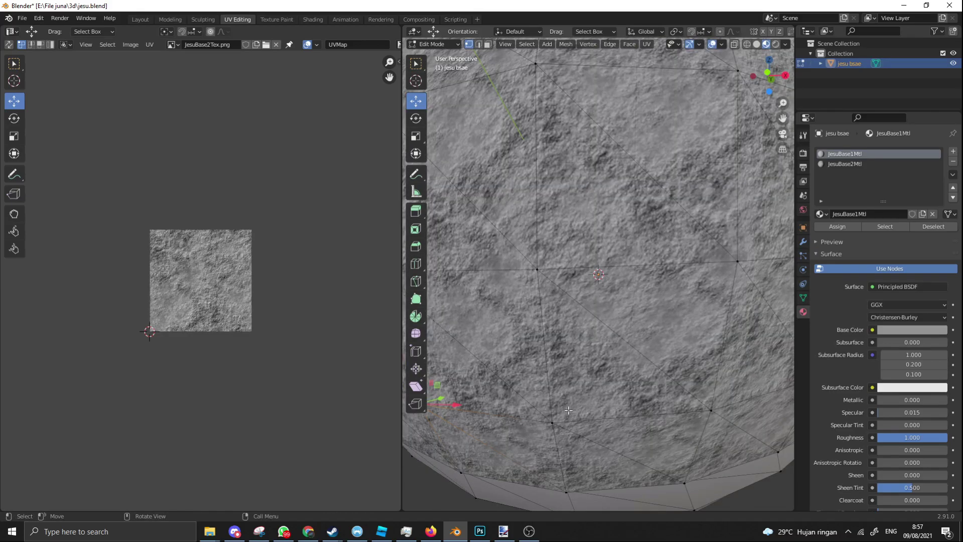
middle_click_drag(568, 412, 589, 324)
left_click(601, 324)
left_click(582, 171)
left_click(596, 215)
scroll(603, 220, "down", 5)
middle_click_drag(617, 240, 580, 280)
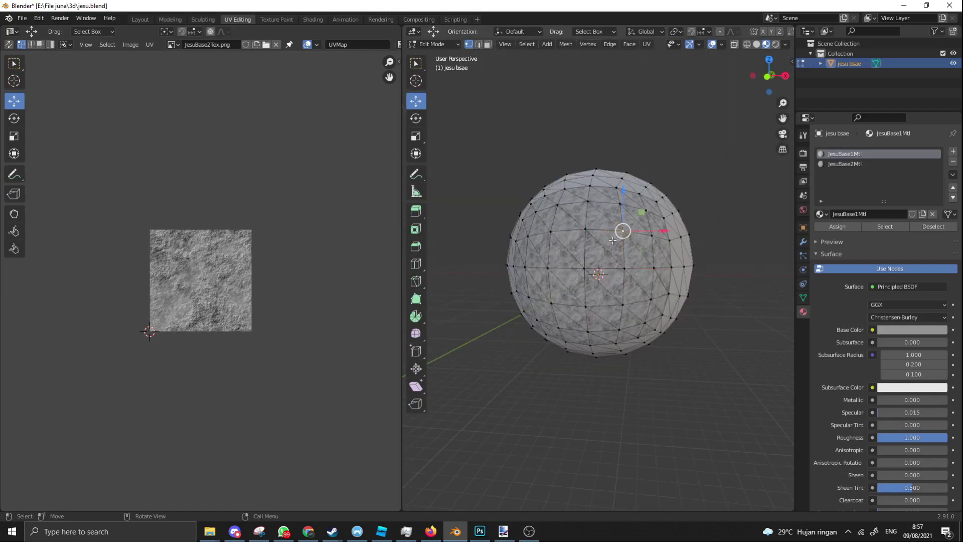
Try moving a vertex near the side edge of the slate-textured patch, and undo the move
left_click(571, 210)
scroll(600, 208, "up", 2)
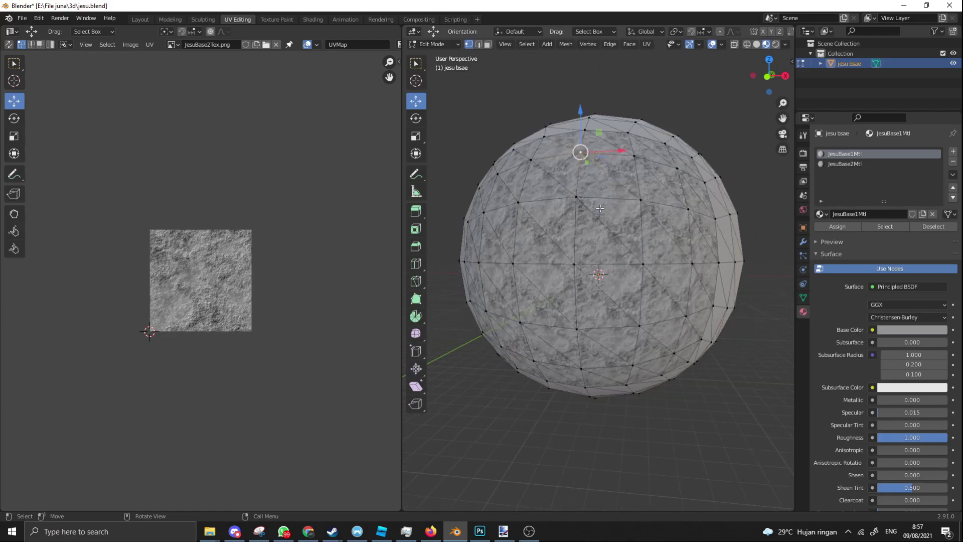
left_click_drag(721, 264, 699, 263)
key("ctrl+z")
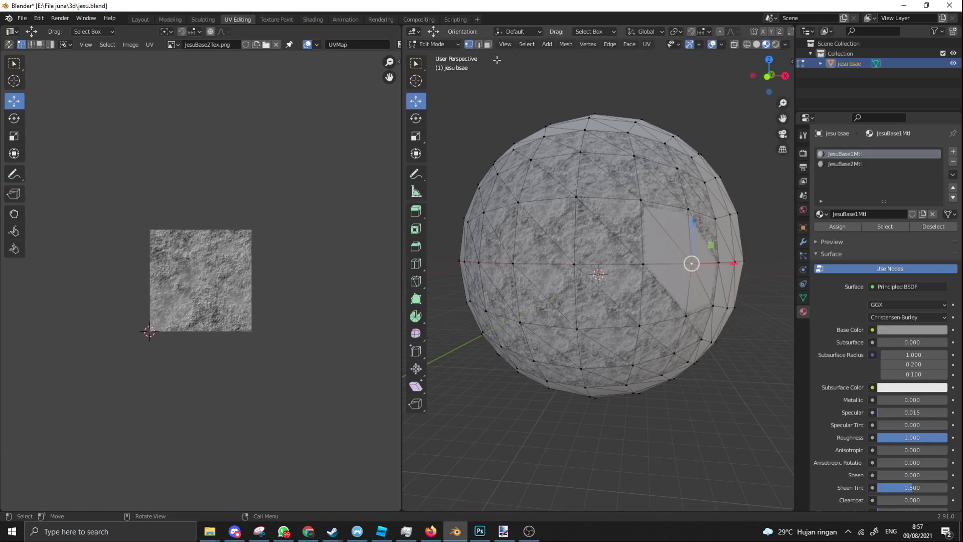
key("ctrl+KP_Subtract")
key("ctrl+KP_Subtract")
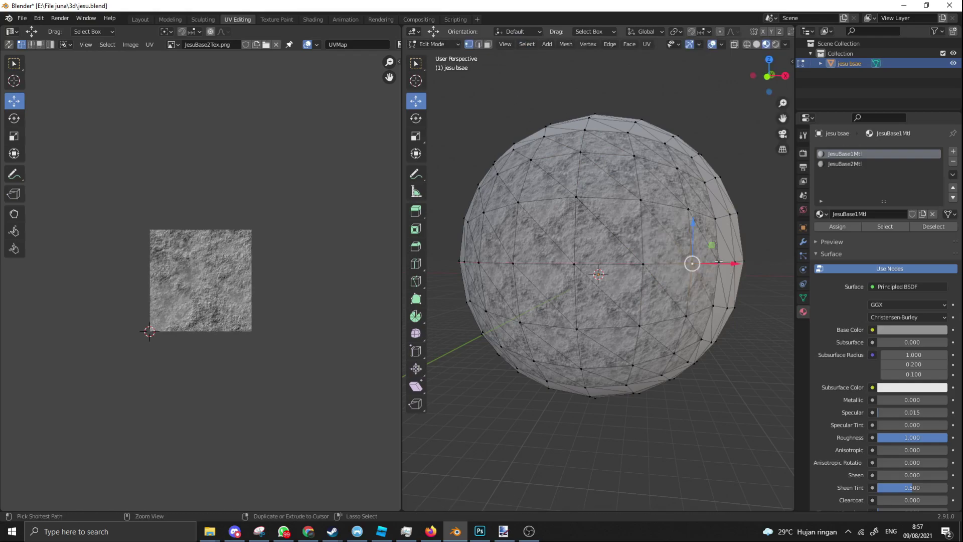
Select all geometry linked to the picked vertex of the slate-textured front patch and delete it
left_click(526, 44)
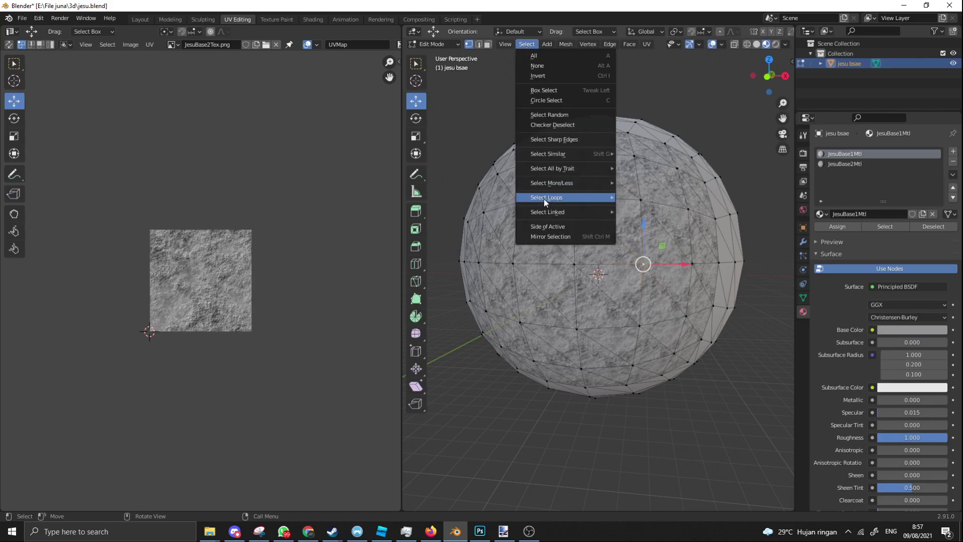
mouse_move(553, 212)
left_click(639, 212)
key("x")
left_click(639, 213)
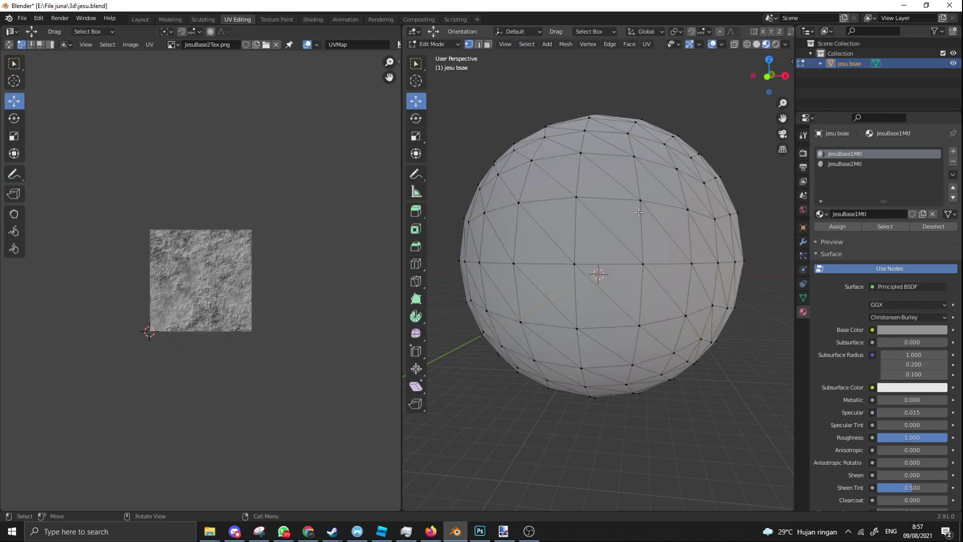
Select the whole sphere and give JesuBase1Mtl an Image Texture base color using JesuBase2Tex.png
scroll(640, 213, "down", 3)
middle_click_drag(640, 212, 600, 230)
key("a")
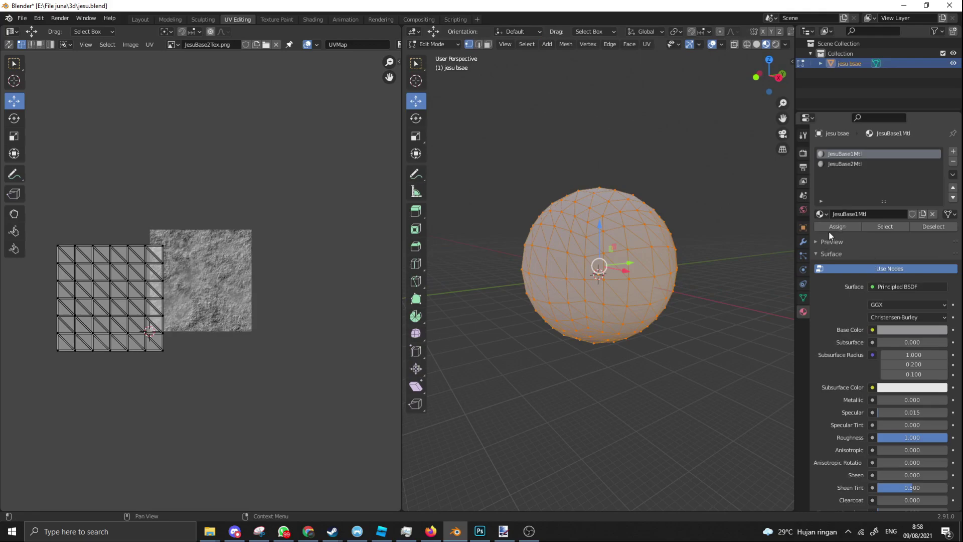
left_click(872, 329)
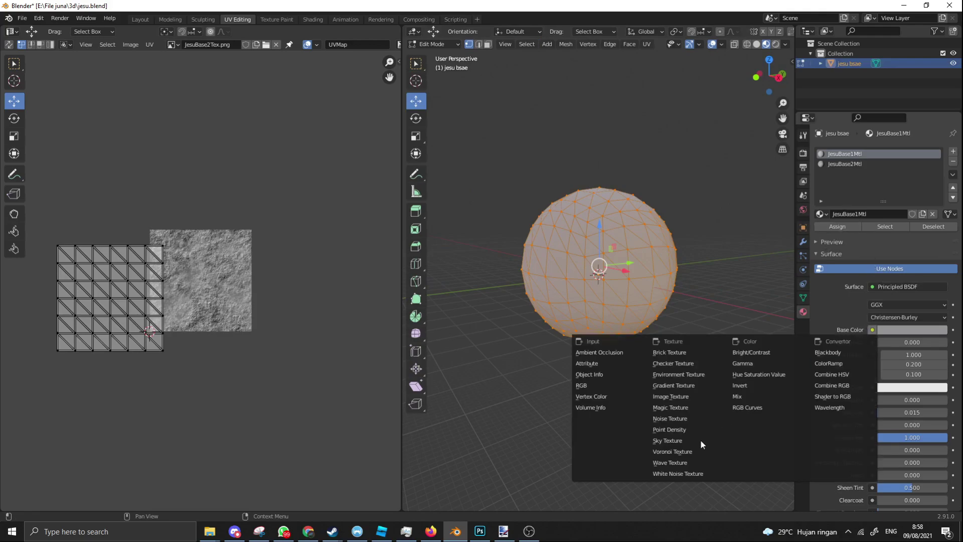
left_click(675, 397)
left_click(822, 342)
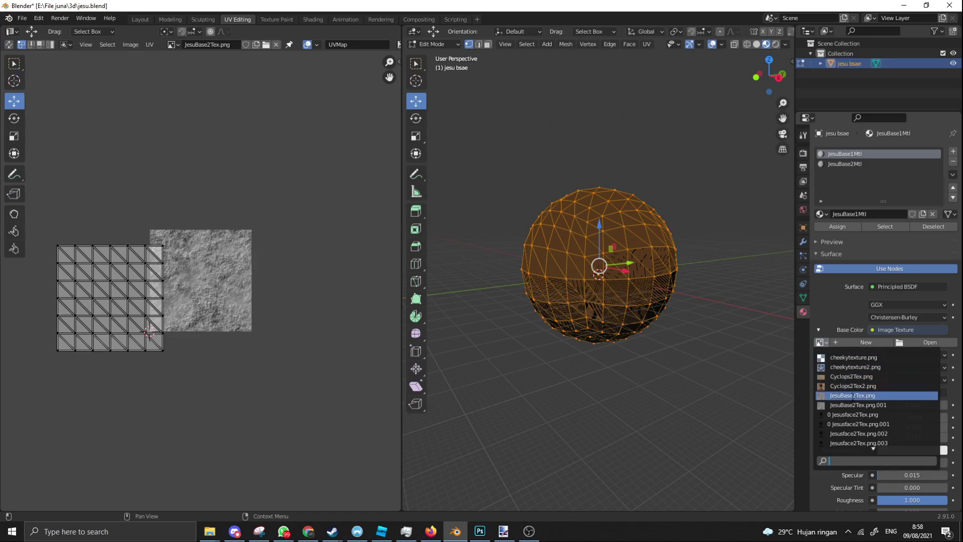
left_click(853, 396)
Move the sphere's entire UV layout over the JesuBase2Tex.png image and check the sphere in the Layout workspace
middle_click_drag(614, 328, 507, 397)
key("a")
key("g")
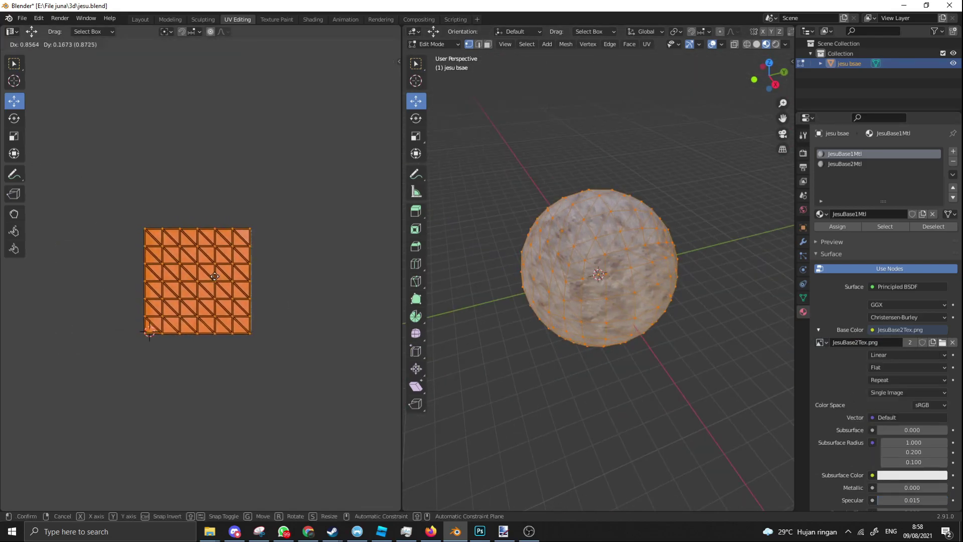
left_click(214, 277)
key("Tab")
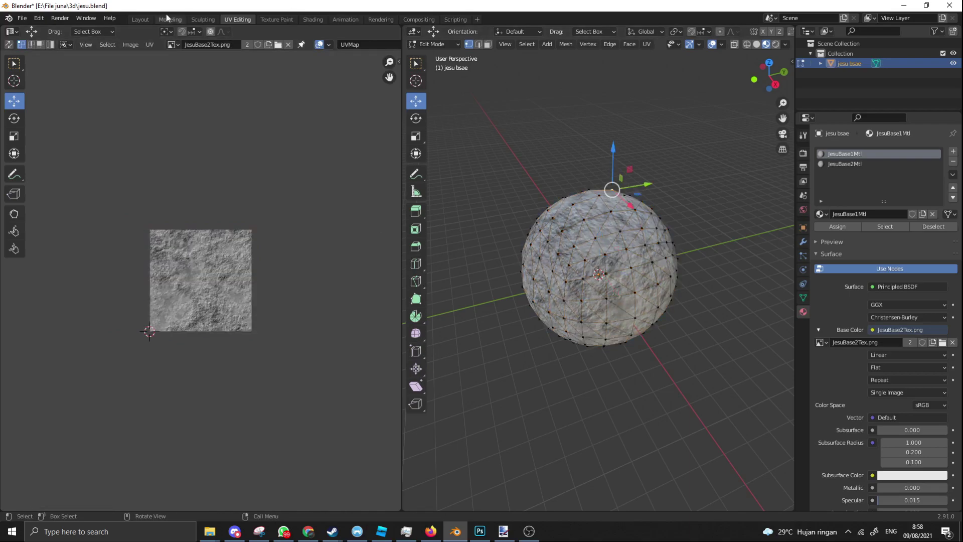
left_click(140, 19)
left_click(485, 210)
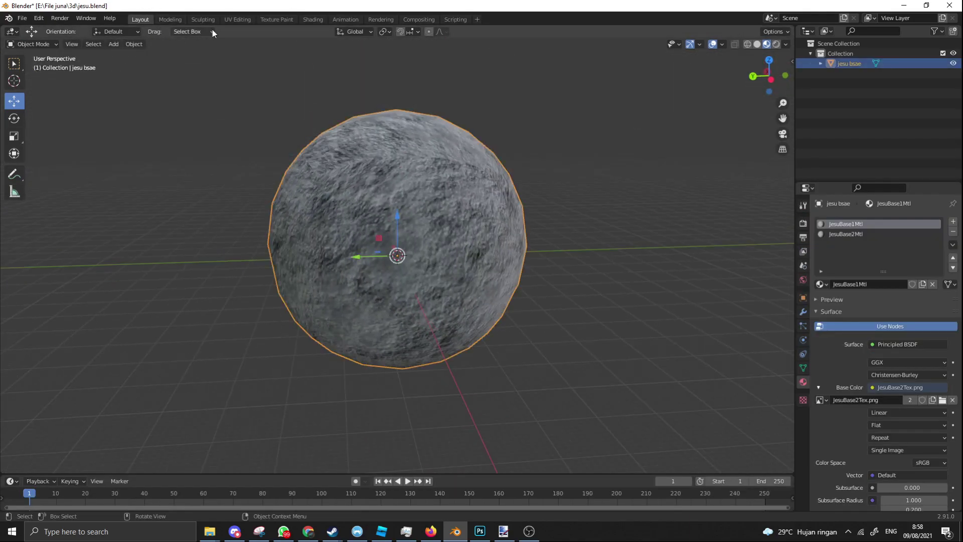
Scale the sphere's entire UV layout up beyond the texture image's edges and check the texture in the Layout workspace
left_click(238, 19)
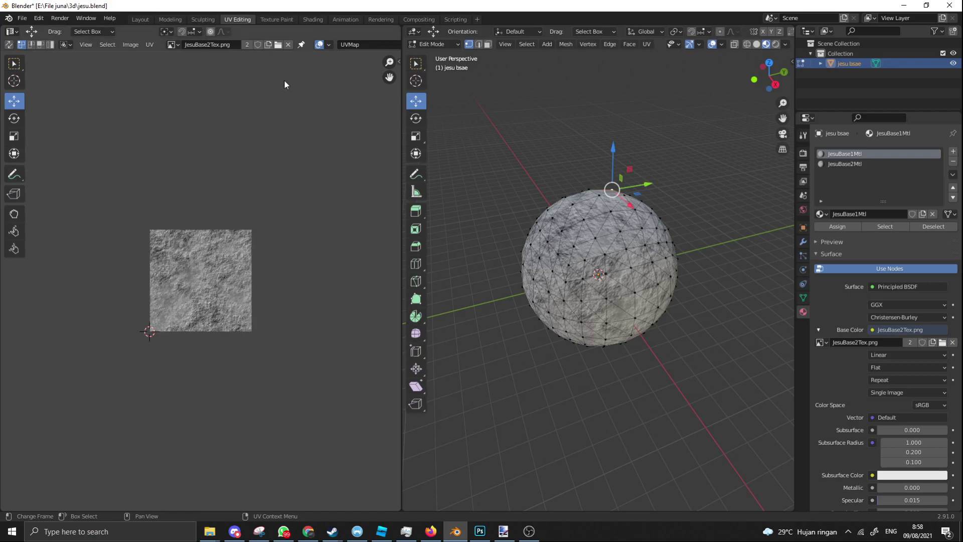
key("a")
left_click(12, 137)
left_click_drag(175, 245, 169, 225)
left_click(140, 19)
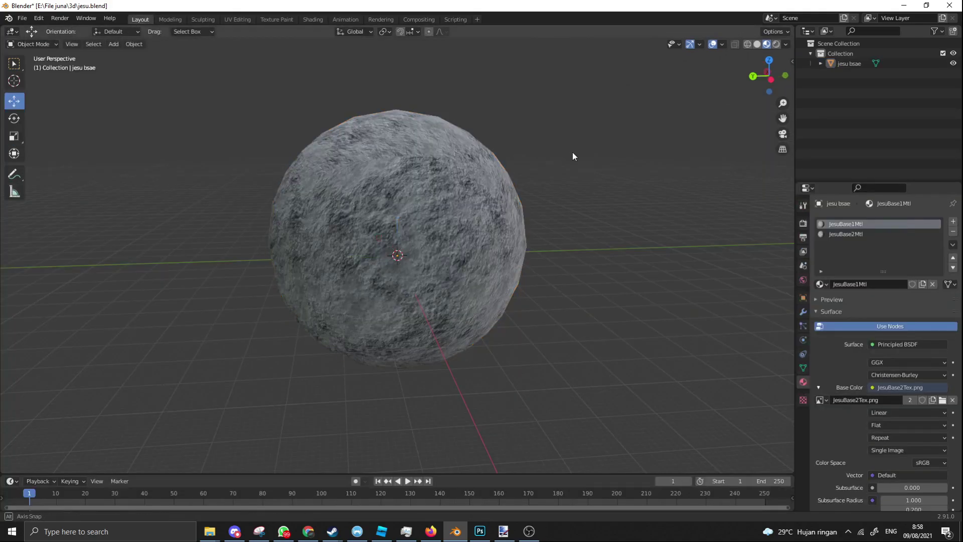
left_click(383, 163)
left_click(238, 19)
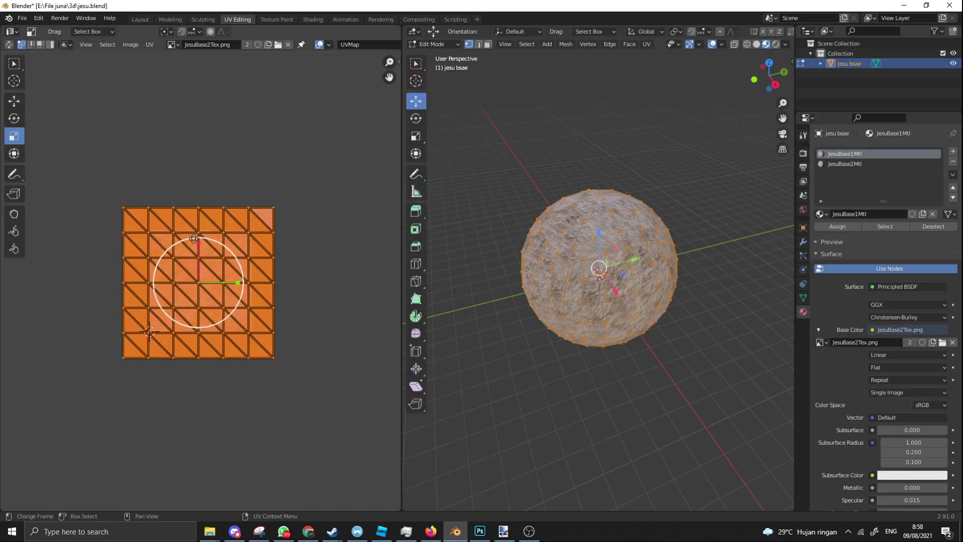
Scale the sphere's entire UV layout up to about twice the texture image's width and switch to the Modeling workspace
left_click_drag(187, 242, 183, 224)
left_click(162, 138)
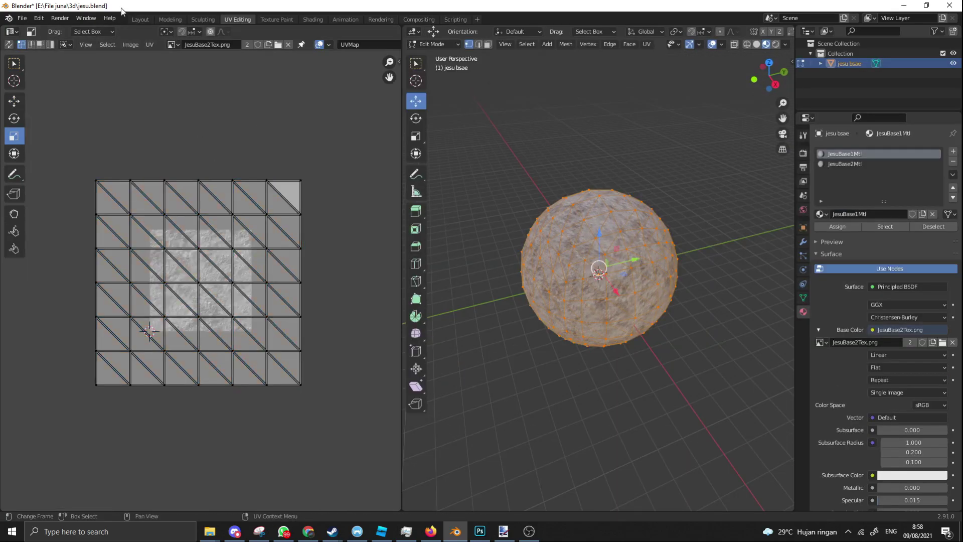
left_click(168, 19)
Select the vertices of the sphere's square front patch in the right orthographic view, including all its inner faces
left_click(557, 145)
key("KP_3")
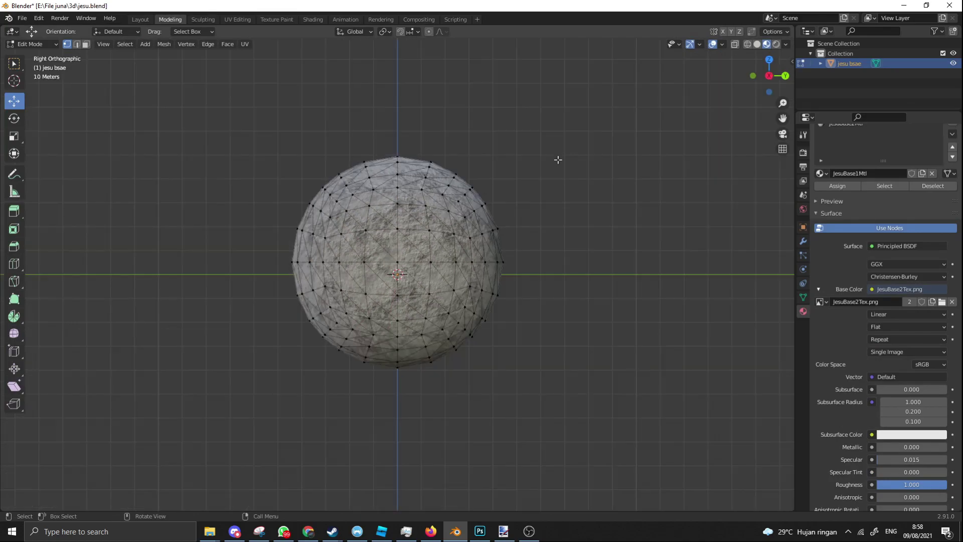
left_click(457, 322, "ctrl")
left_click(459, 201, "ctrl")
left_click(467, 276, "ctrl")
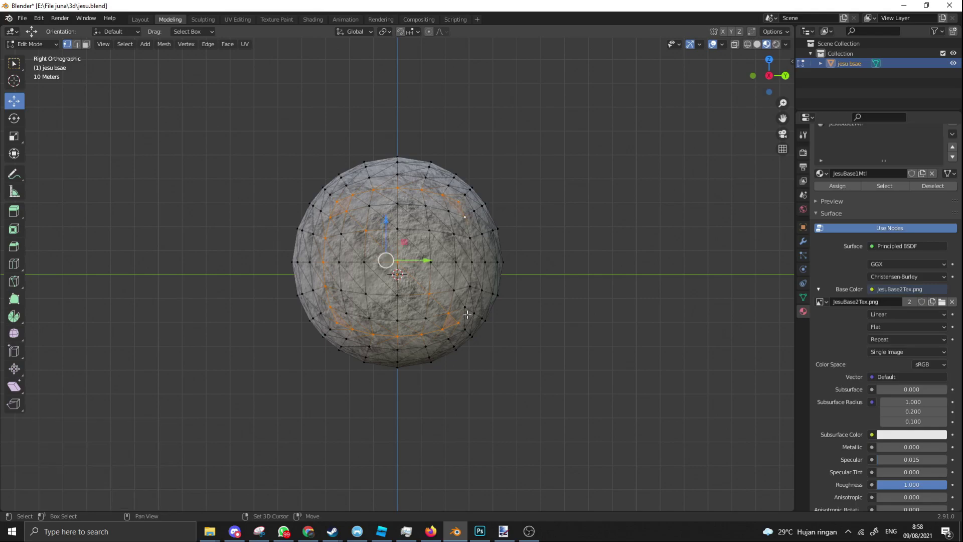
left_click(466, 306, "ctrl")
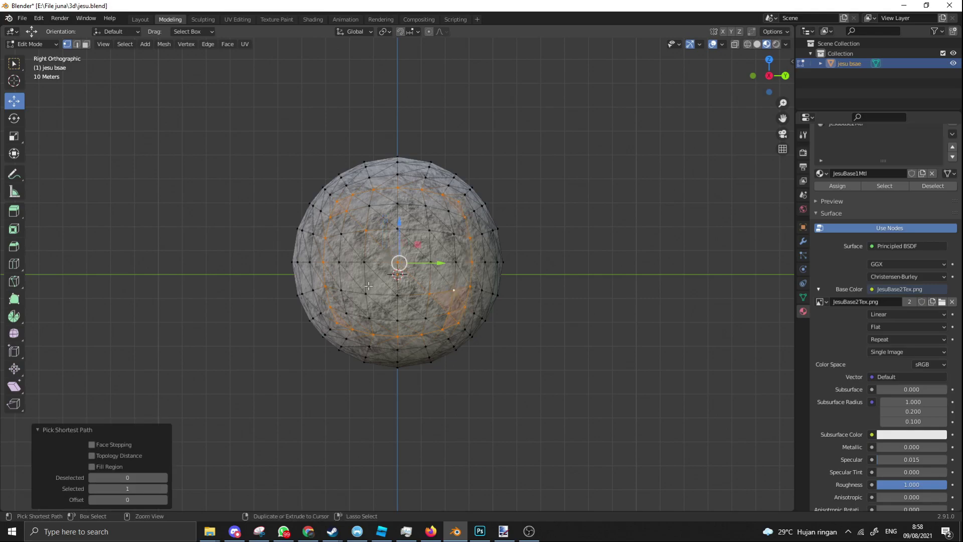
left_click(342, 291, "ctrl")
left_click_drag(340, 319, 457, 267, "shift")
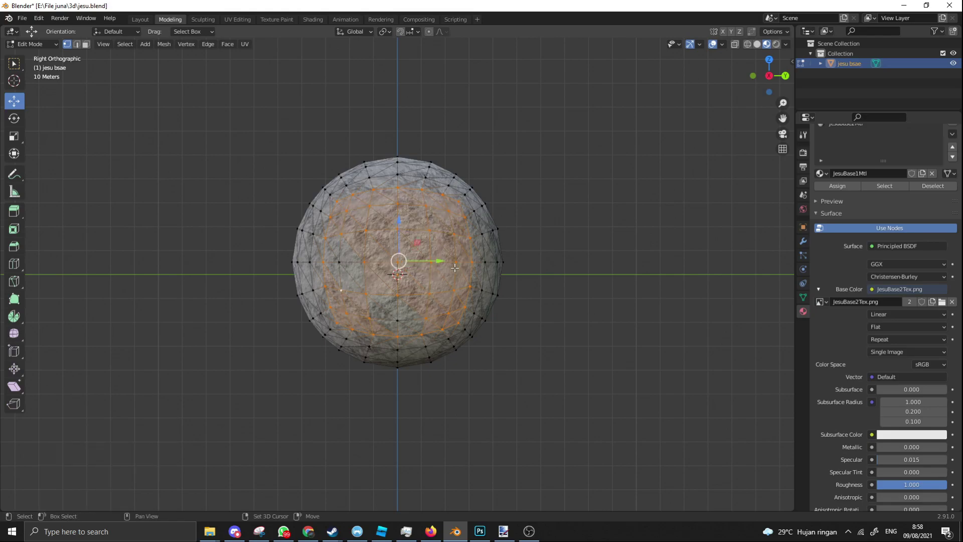
middle_click_drag(391, 312, 301, 77)
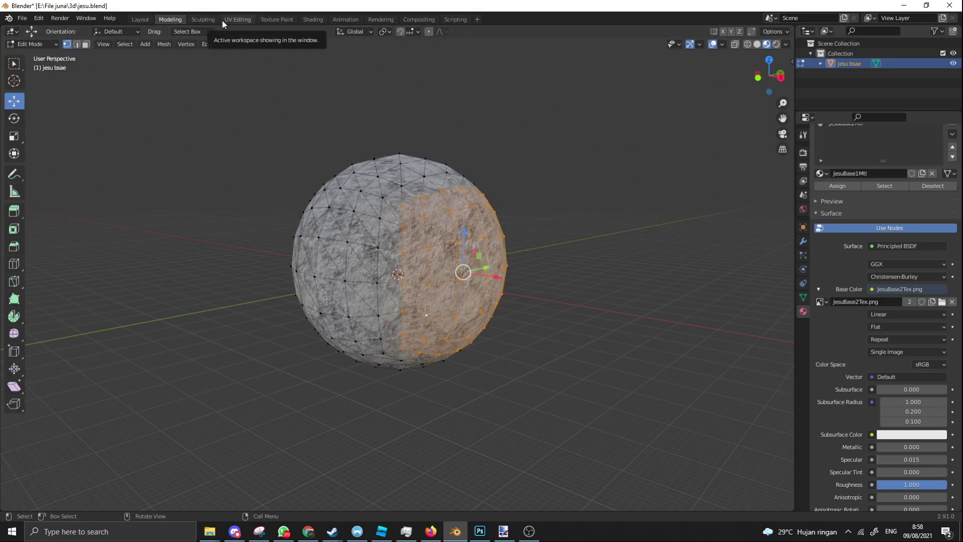
Assign the selected front patch to the JesuBase2Mtl material in the UV Editing workspace
left_click(222, 19)
middle_click_drag(602, 221, 548, 196)
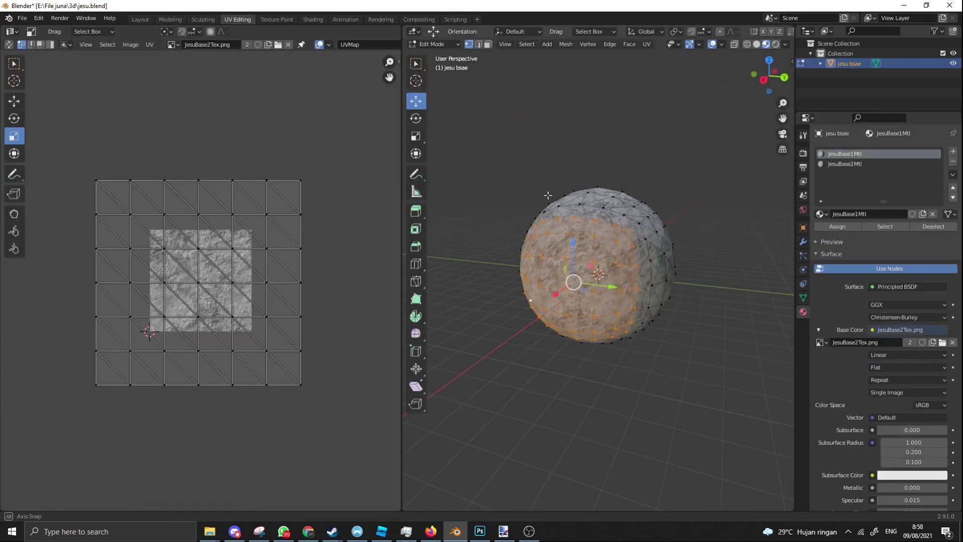
left_click(830, 164)
left_click(846, 228)
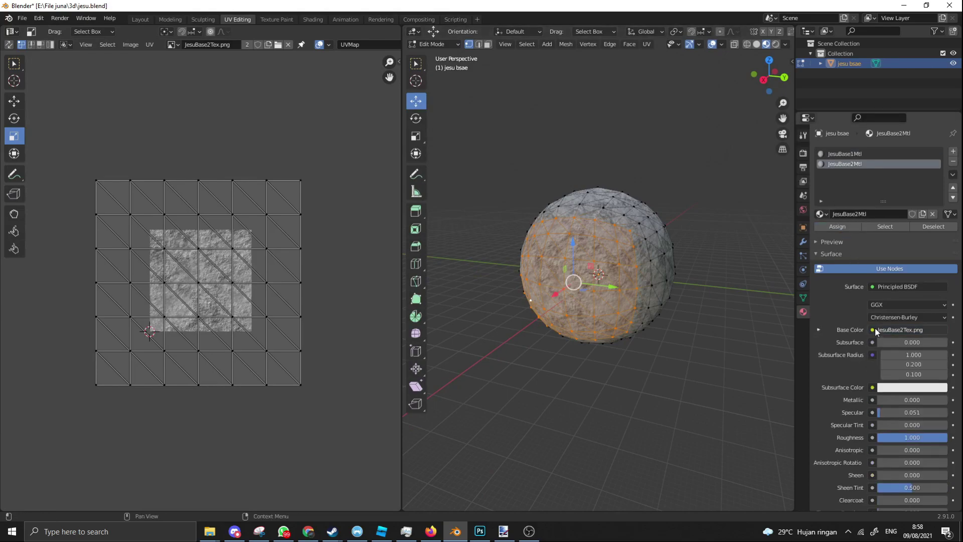
Load the image file JesuBase3Tex.png as the base color texture of JesuBase2Mtl
left_click(820, 330)
left_click(843, 154)
left_click(835, 164)
left_click(821, 342)
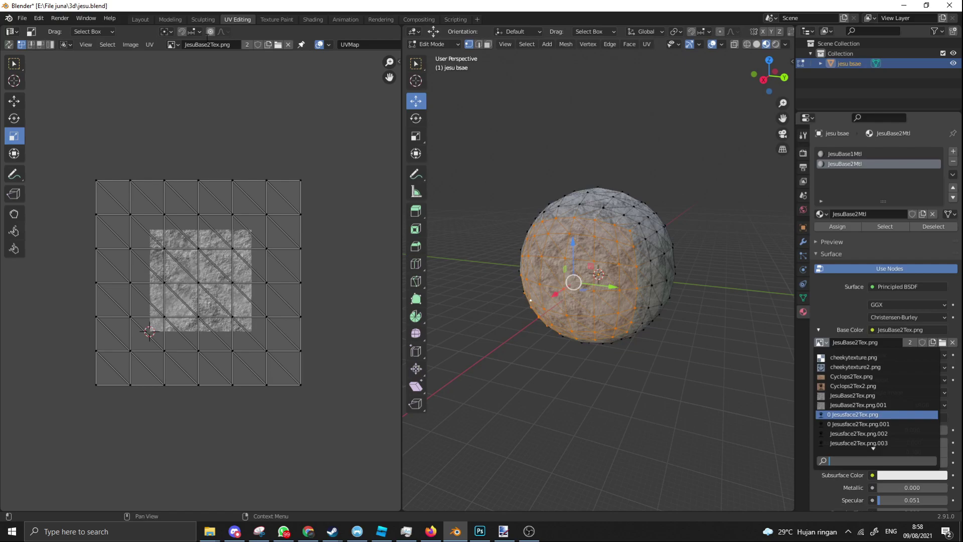
left_click(264, 65)
left_click(824, 342)
left_click(820, 344)
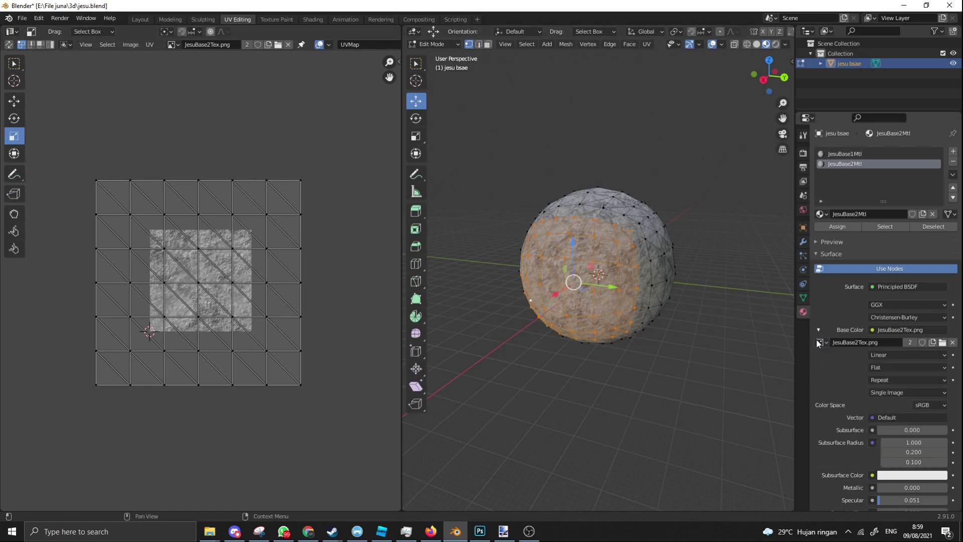
left_click(943, 343)
type("jesu")
left_click(389, 185)
double_click(388, 182)
Scale the front patch's UV layout down to about half and move it to fit the texture image
middle_click_drag(559, 180, 593, 173)
scroll(584, 184, "up", 2)
key("a")
key("s")
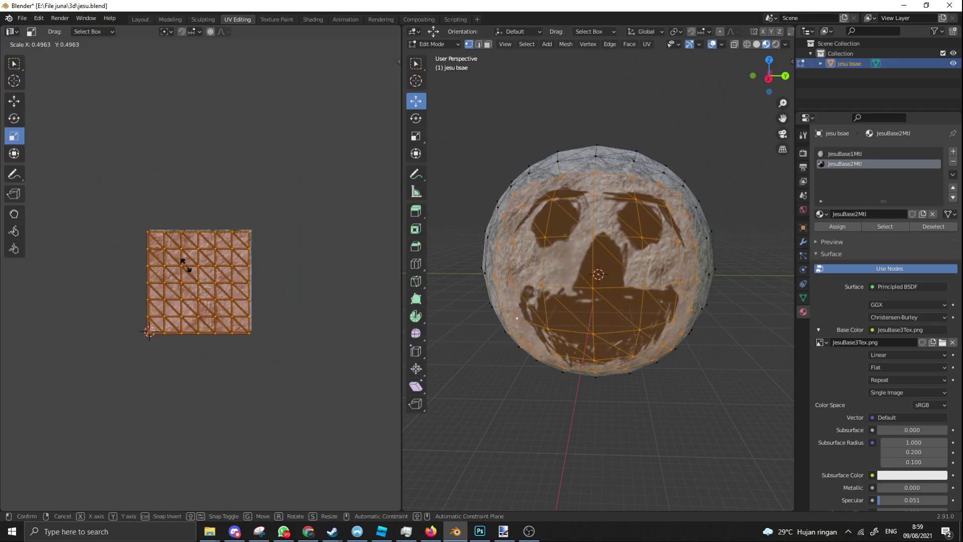
left_click(184, 262)
key("g")
left_click(206, 280)
Check the face texture on the sphere from several angles in the Layout workspace and save jesu.blend
left_click(140, 20)
mouse_move(609, 174)
middle_mouse_down()
mouse_move(562, 155)
mouse_move(398, 165)
mouse_move(456, 178)
mouse_move(504, 165)
mouse_move(526, 173)
mouse_move(525, 191)
mouse_move(447, 279)
middle_mouse_up()
scroll(522, 159, "down", 5)
left_click(522, 159)
left_click(447, 275)
middle_click_drag(498, 222, 467, 150)
left_click(22, 18)
left_click(42, 85)
Rename the material JesuBase2Mtl to jesuface and JesuBase1Mtl to jesurock
middle_click_drag(547, 189, 685, 181)
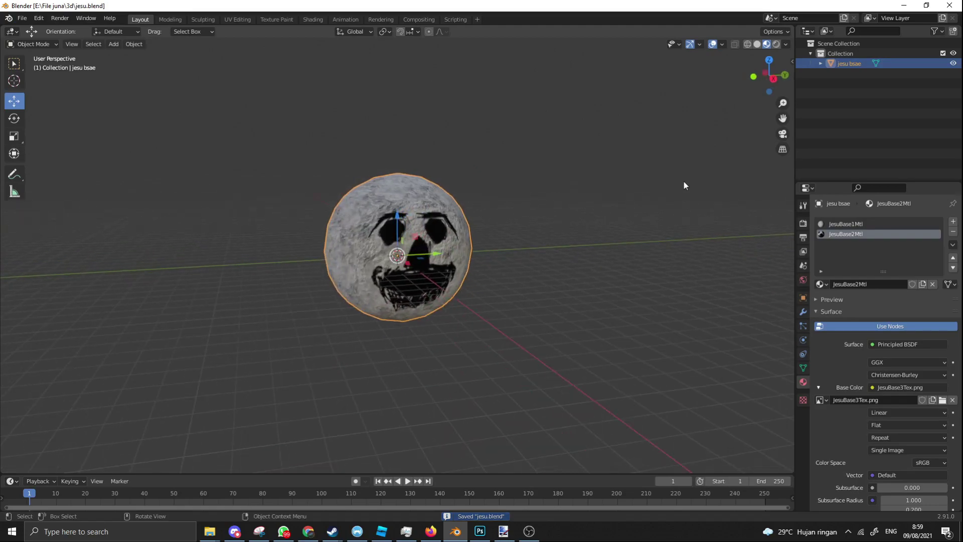
double_click(848, 224)
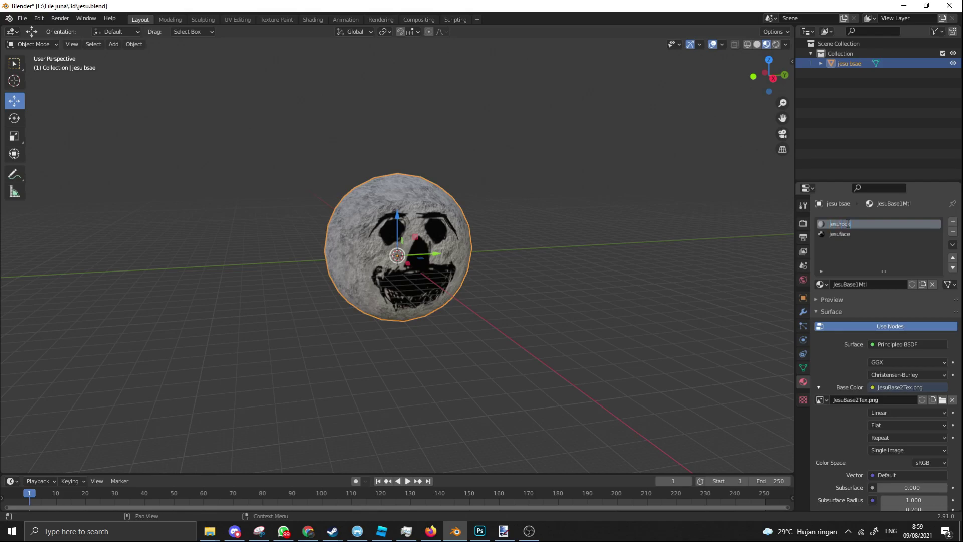
left_click(567, 239)
left_click(414, 247)
Export the sphere's collection as an SMD file
left_click(22, 18)
mouse_move(62, 165)
mouse_move(241, 283)
left_click(278, 284)
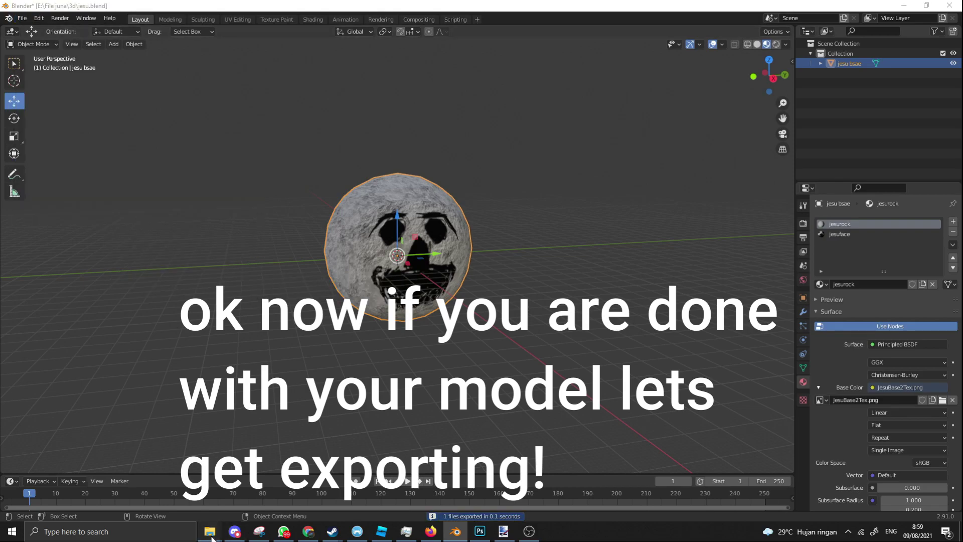
Switch to the smd export idfk folder in File Explorer and rename cyclops.qc to jesu.qc
mouse_move(210, 532)
left_click(125, 490)
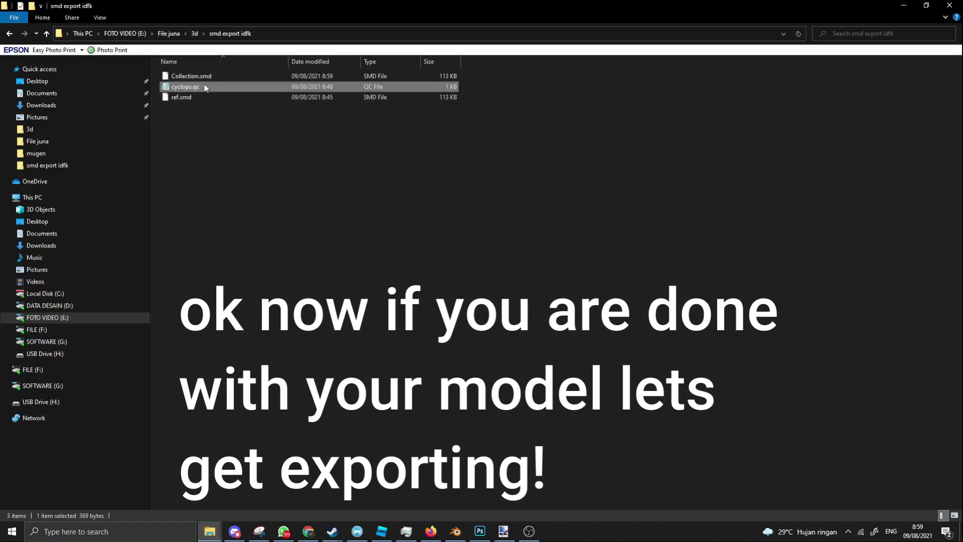
left_click(190, 85)
type("j")
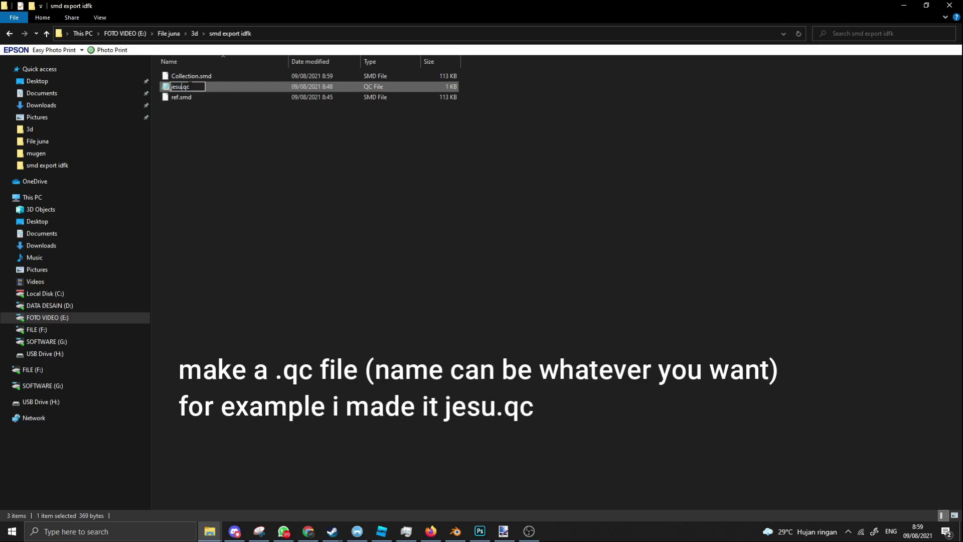
type("esu")
key("Return")
Delete the old ref.smd and rename Collection.smd to ref.smd
left_click(182, 97)
key("Delete")
left_click(180, 77)
left_click(179, 78)
type("ref")
key("Return")
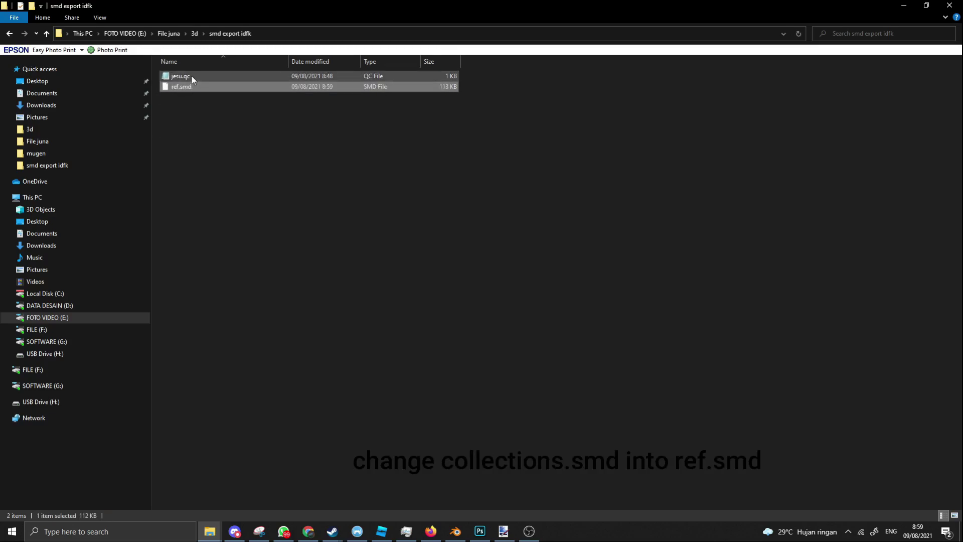
Open jesu.qc in Notepad and check the export folder path in its $cd line
double_click(191, 77)
left_click_drag(361, 230, 579, 436)
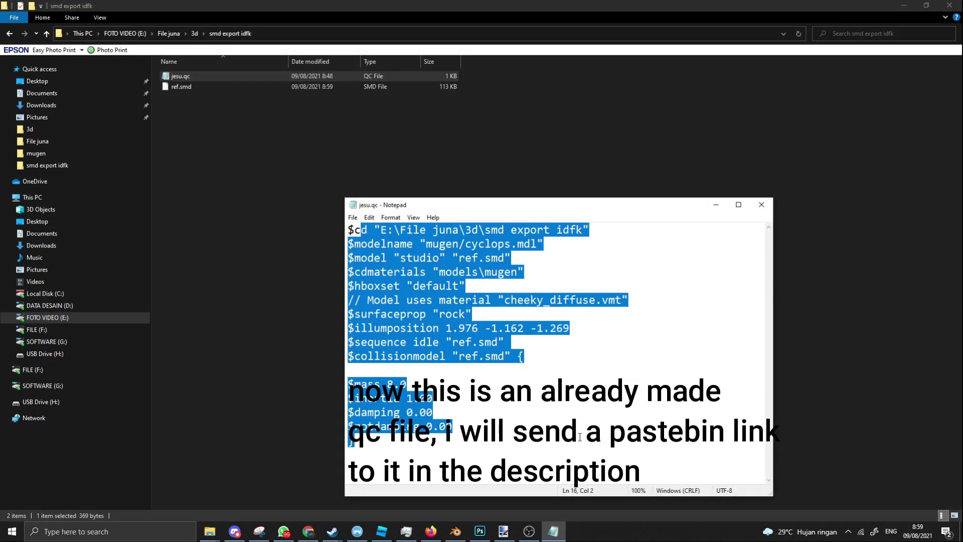
left_click(579, 437)
left_click_drag(382, 230, 582, 230)
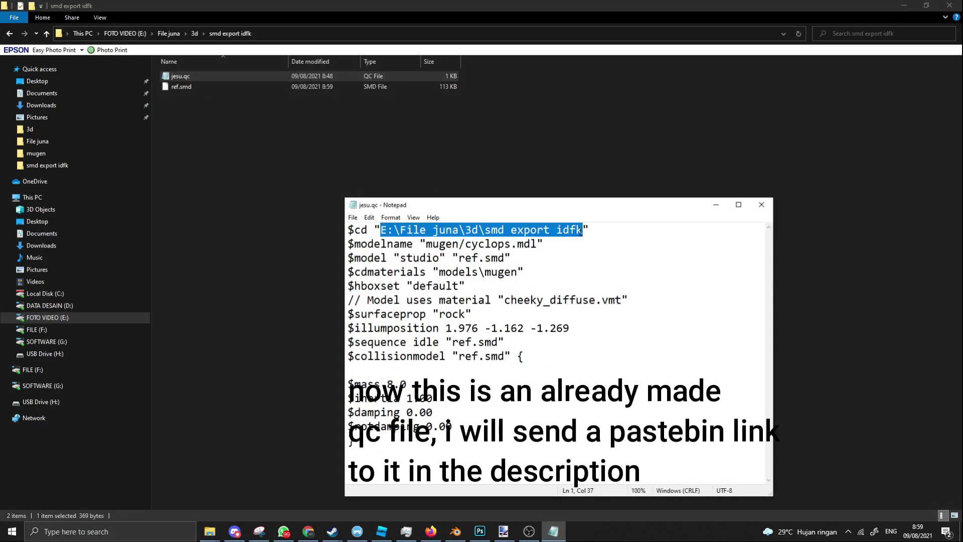
Replace cyclops with jesu in the $modelname line so it reads "mugen/jesu.mdl"
left_click_drag(426, 244, 536, 245)
left_click(427, 244)
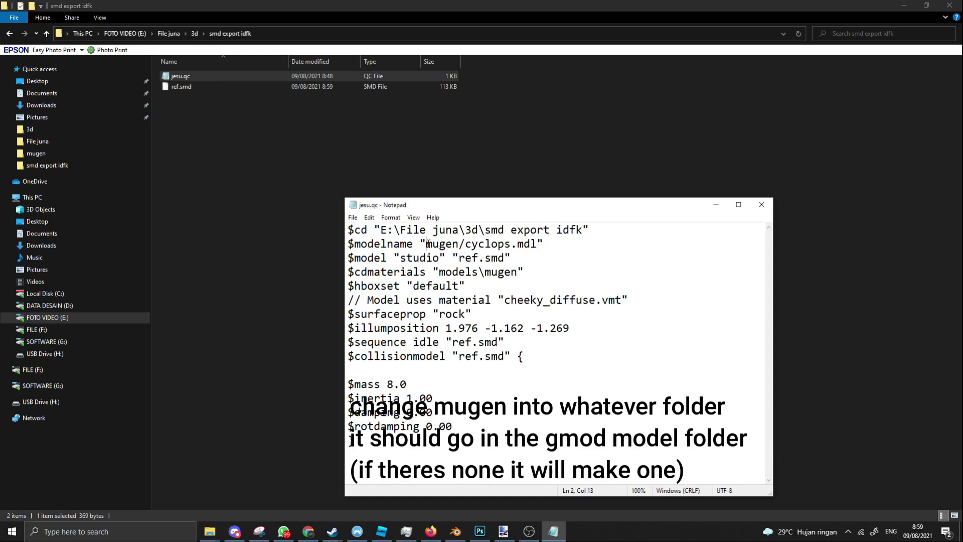
left_click_drag(465, 245, 535, 245)
double_click(472, 244)
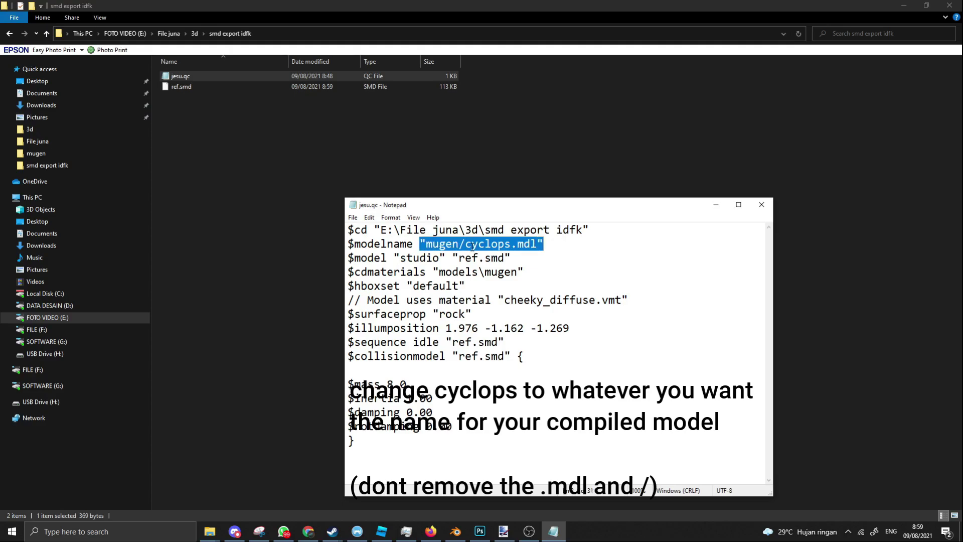
left_click(473, 244)
left_click_drag(465, 244, 508, 244)
type("jesu")
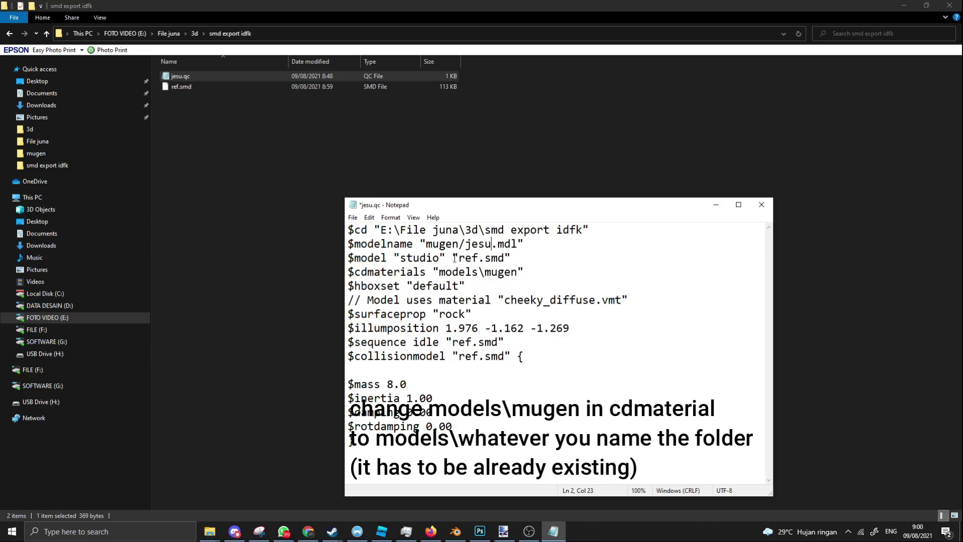
Review the $model and $cdmaterials entries and delete the comment line about the cheeky_diffuse.vmt material
left_click_drag(501, 258, 505, 257)
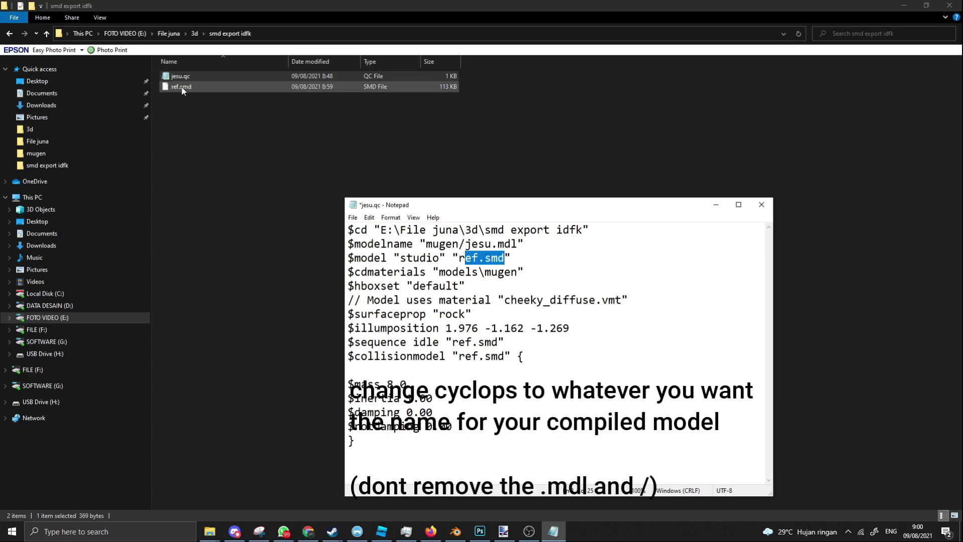
left_click_drag(439, 271, 513, 271)
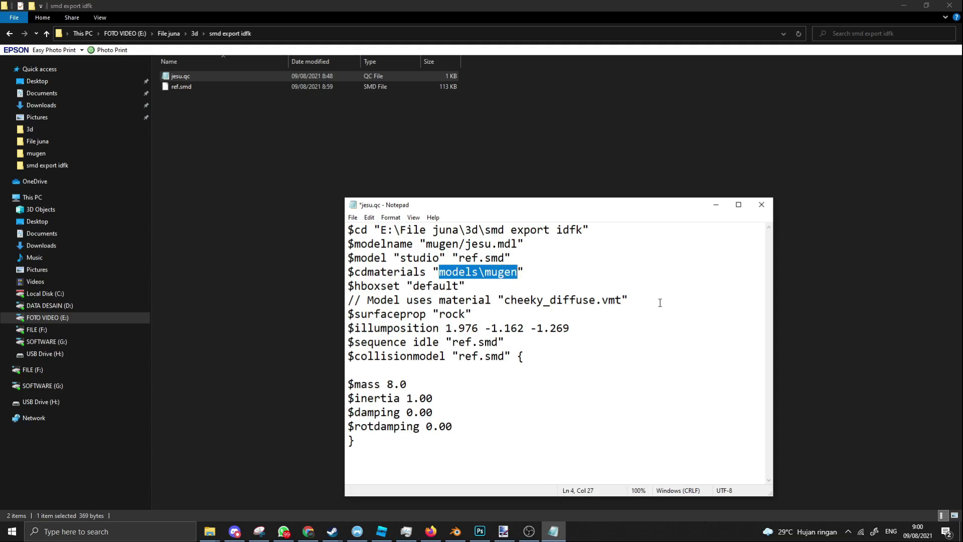
left_click_drag(351, 314, 339, 304)
key("BackSpace")
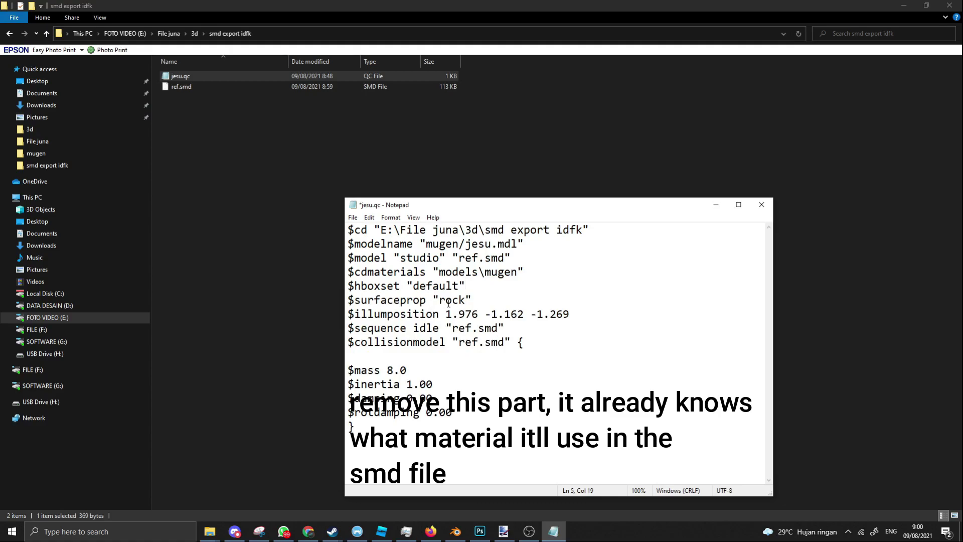
Review the ref.smd references in the $sequence and $collisionmodel lines, and close jesu.qc with its changes saved
left_click(762, 204)
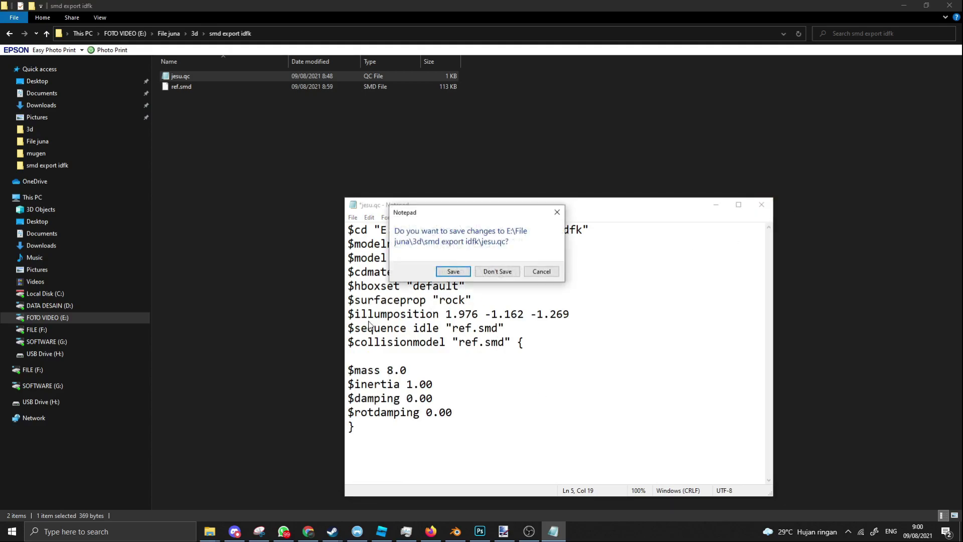
left_click(554, 269)
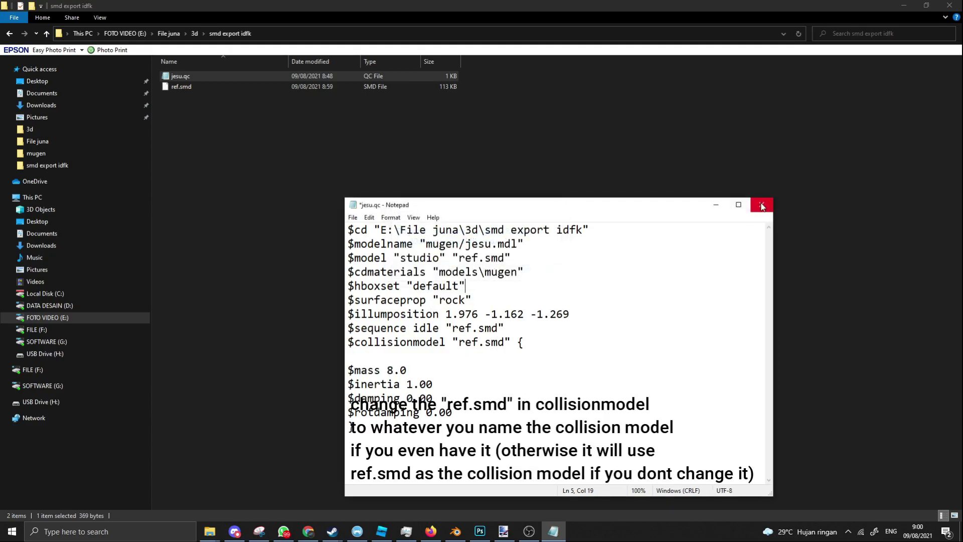
left_click_drag(451, 328, 508, 346)
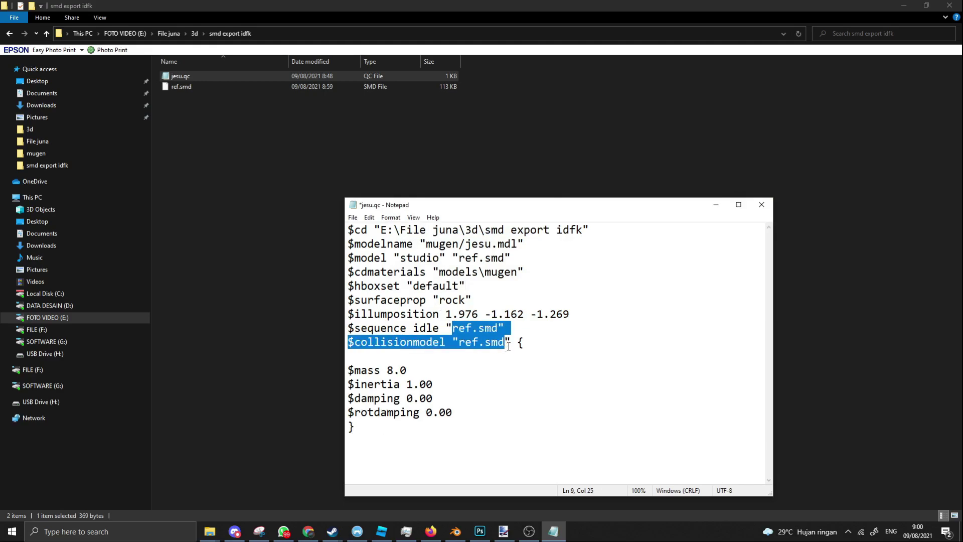
left_click(762, 204)
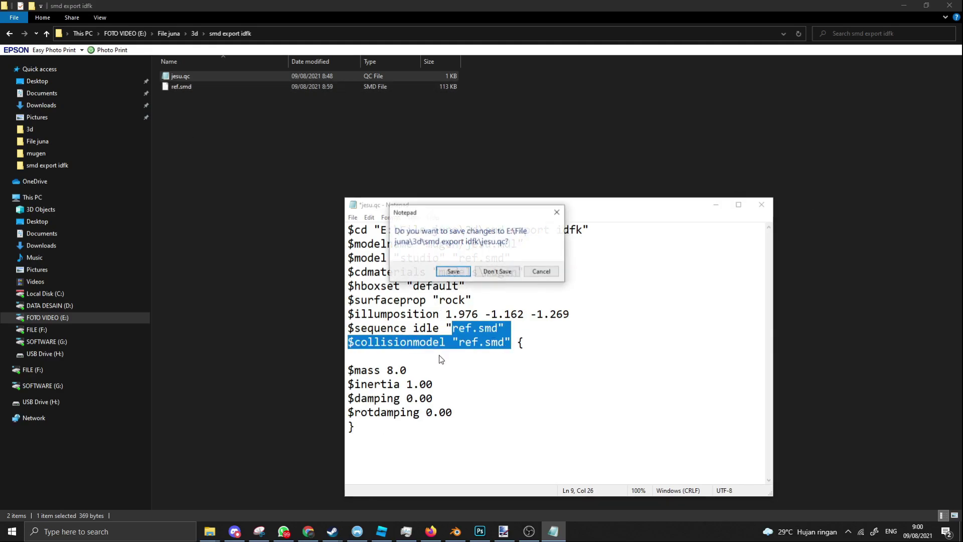
left_click(452, 271)
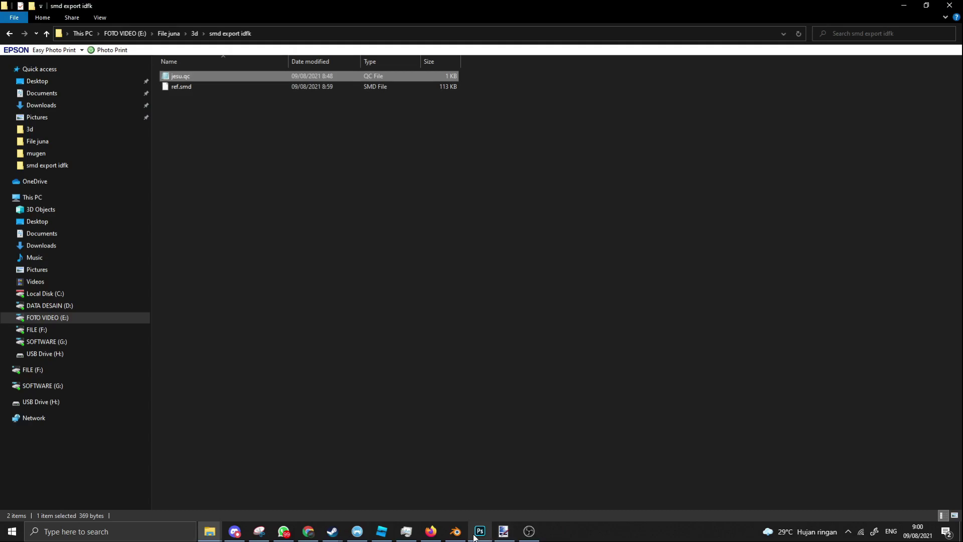
Search the computer for "vtf" and launch VTFEdit
left_click(110, 531)
type("vtf")
left_click(73, 263)
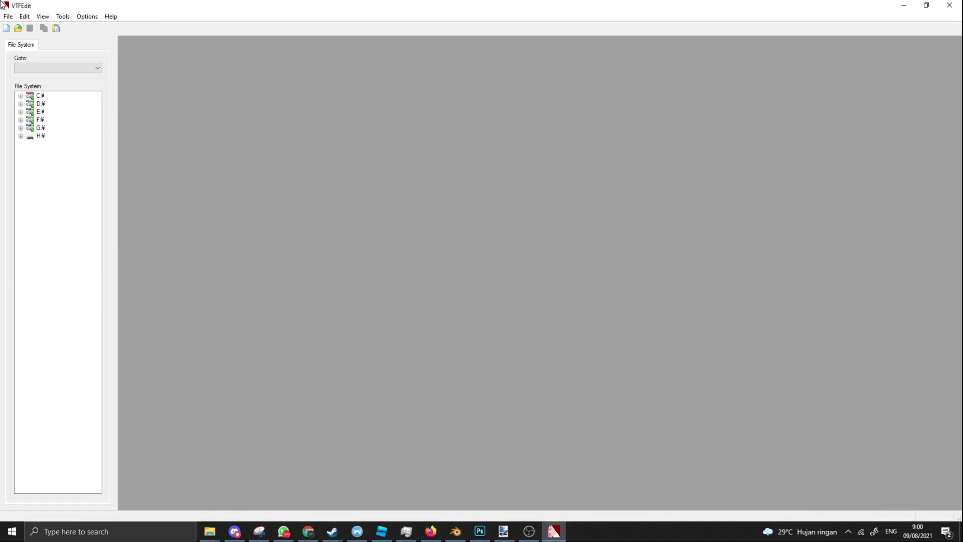
Import the jesu face texture from the File juna\3d folder on drive E, accepting the VTF options as they are
left_click(8, 16)
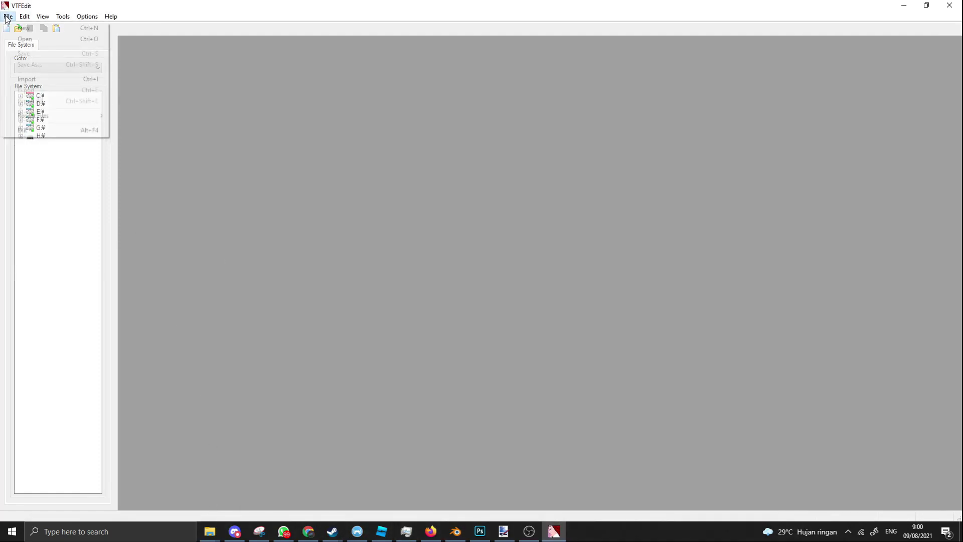
left_click(27, 78)
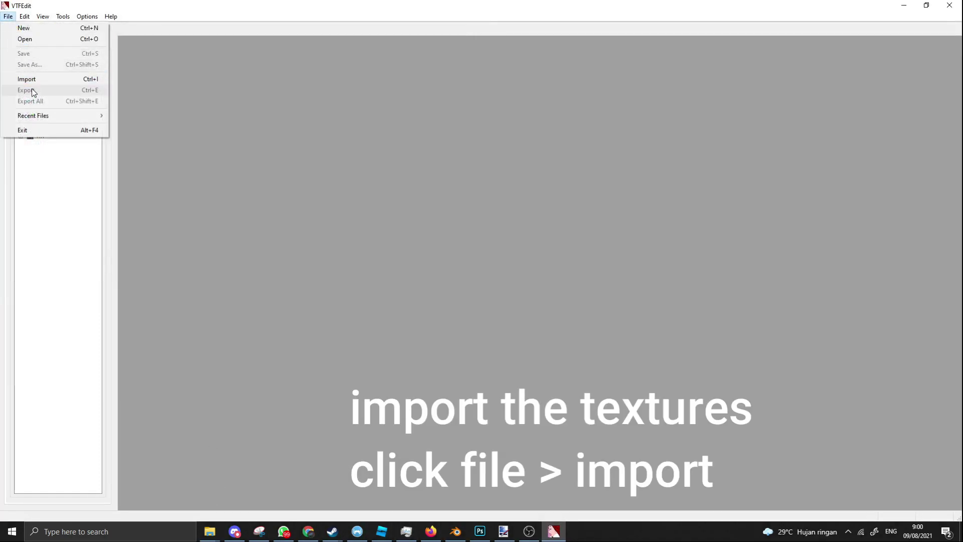
left_click(29, 80)
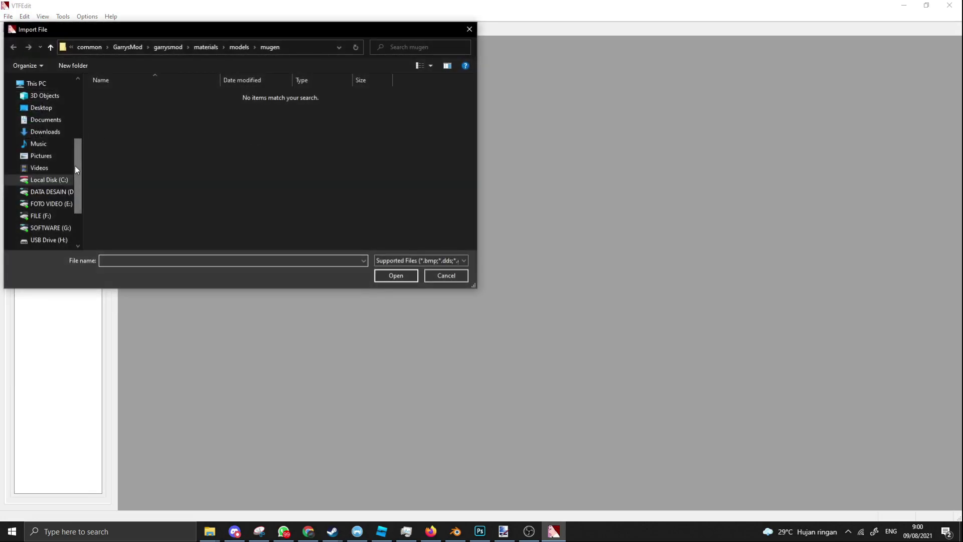
left_click(65, 204)
double_click(171, 106)
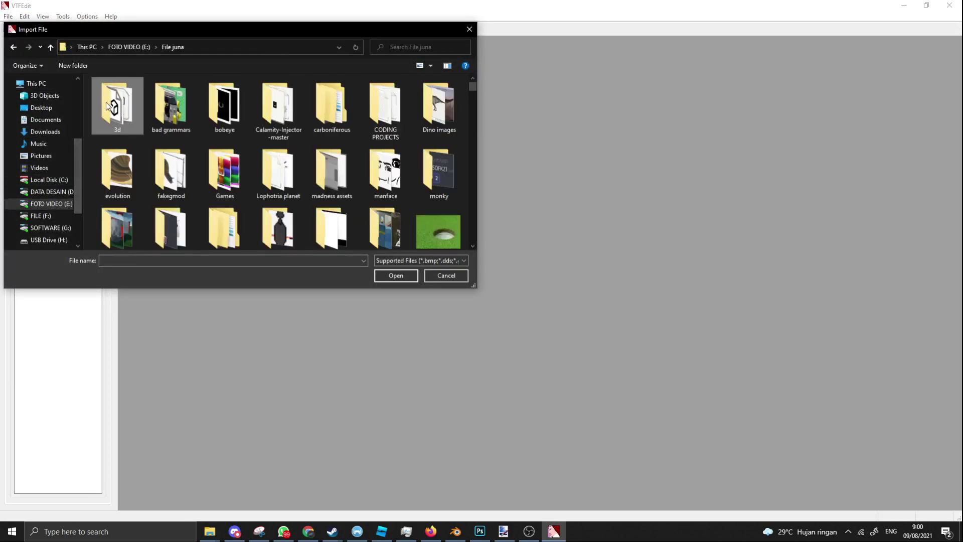
double_click(106, 101)
double_click(106, 101)
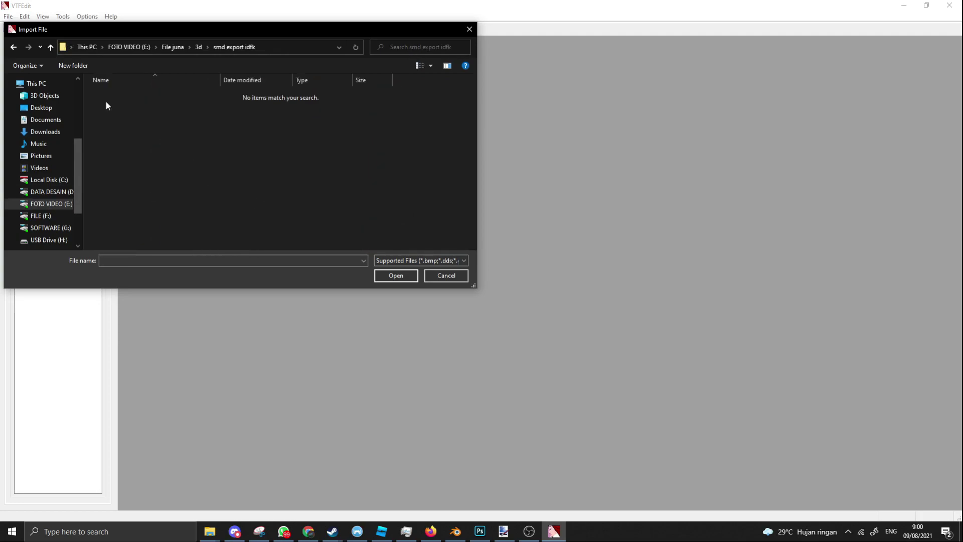
left_click(198, 46)
scroll(239, 197, "down", 2)
double_click(239, 158)
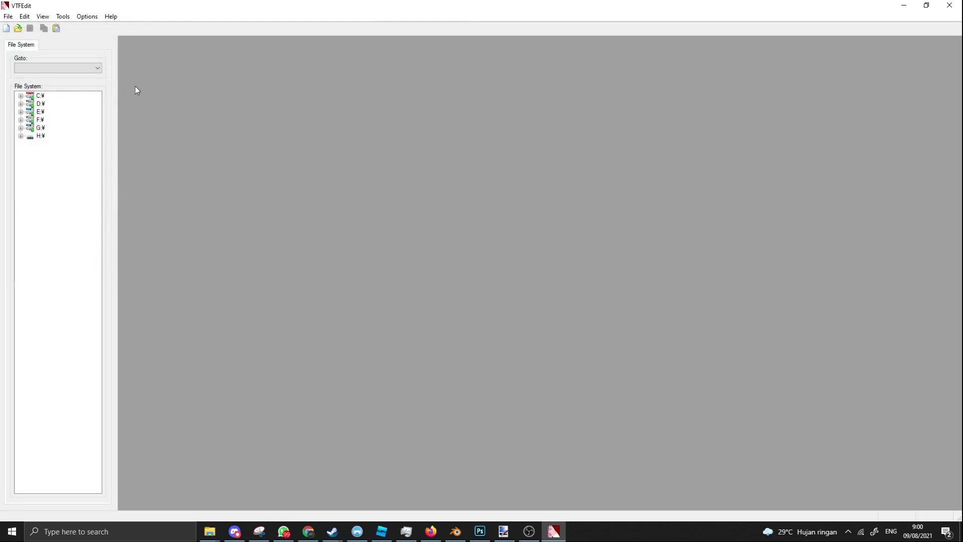
left_click(564, 365)
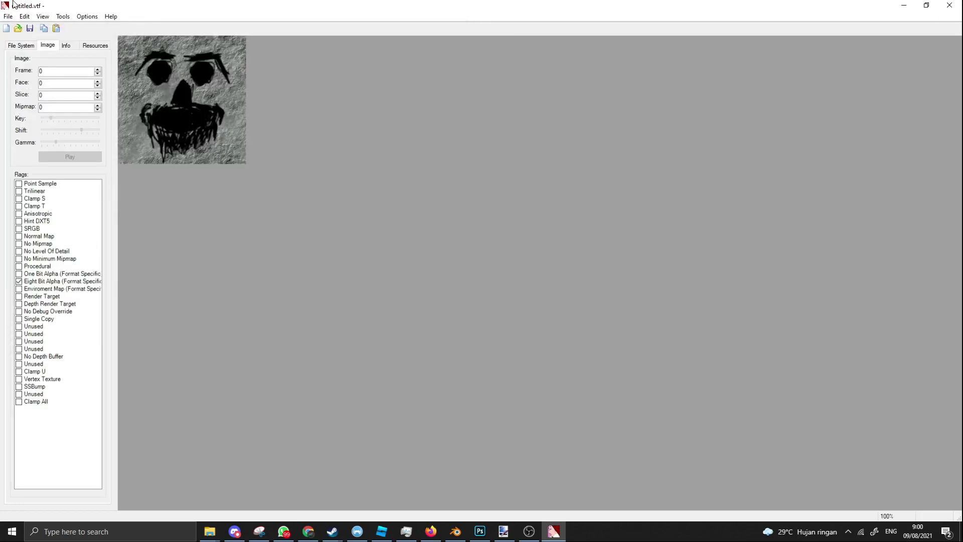
Start saving the face texture as a new VTF file and browse to Program Files (x86)\Steam\steamapps on drive C
left_click(8, 17)
left_click(26, 62)
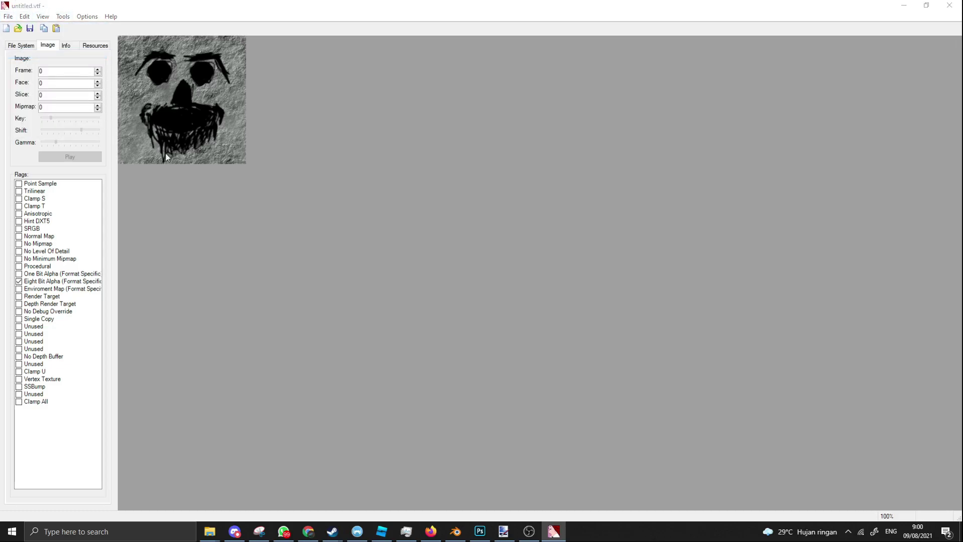
left_click(34, 220)
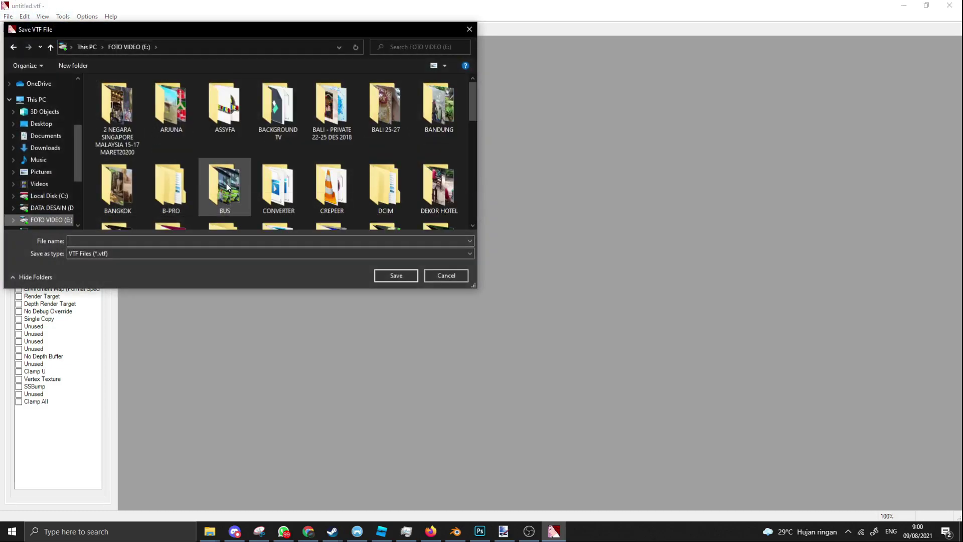
left_click(31, 196)
left_click(145, 182)
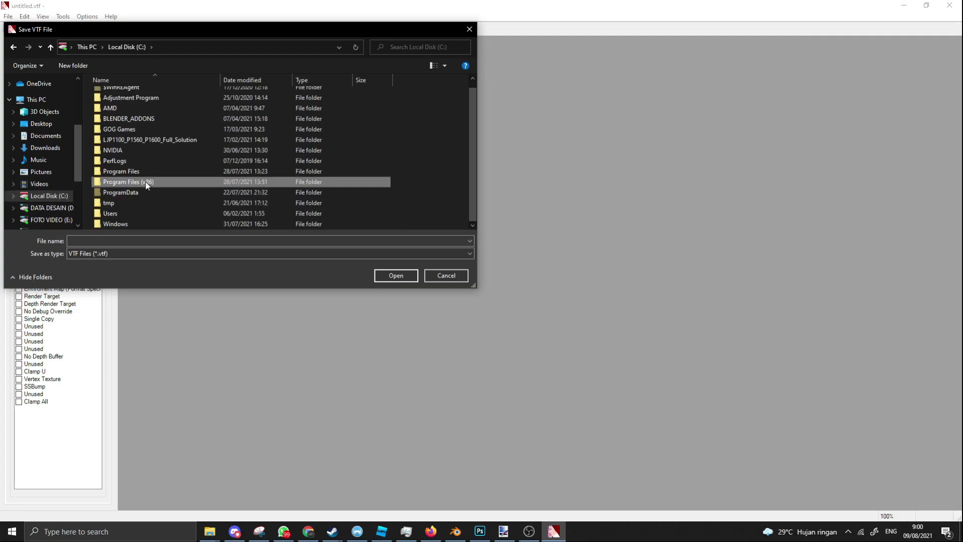
double_click(145, 182)
double_click(131, 144)
scroll(130, 144, "down", 4)
double_click(123, 158)
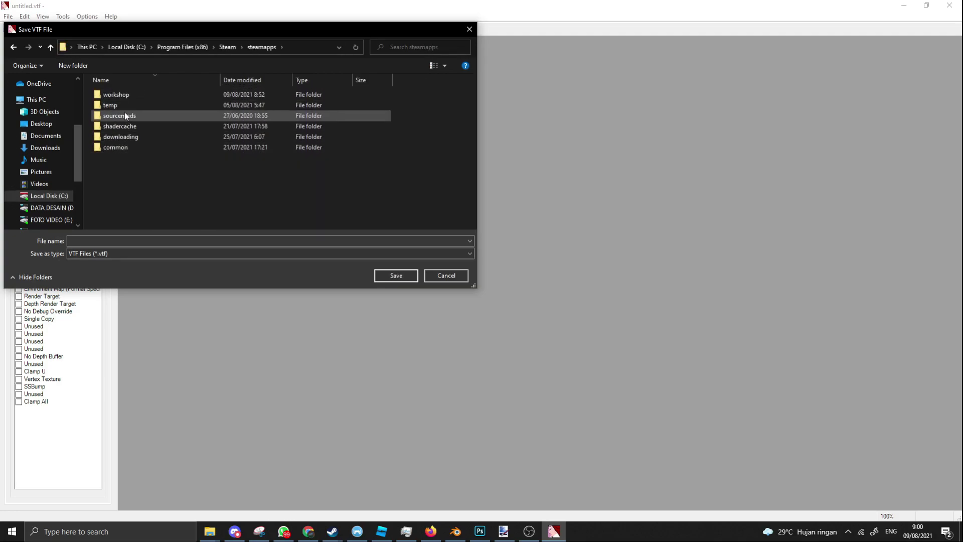
Set the save location to the common\GarrysMod\garrysmod\materials\models\mugen folder inside steamapps
double_click(107, 150)
left_click(125, 147)
double_click(126, 148)
double_click(130, 107)
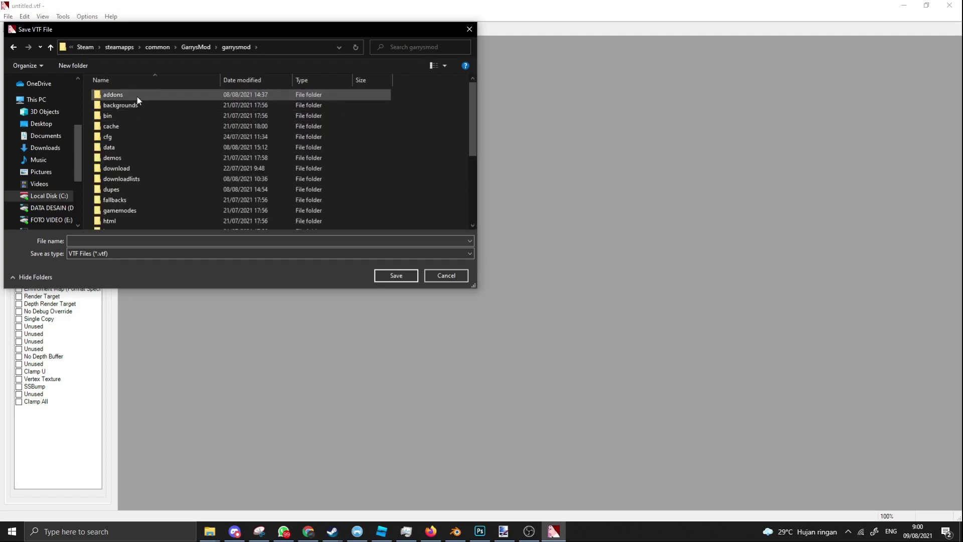
scroll(145, 130, "down", 3)
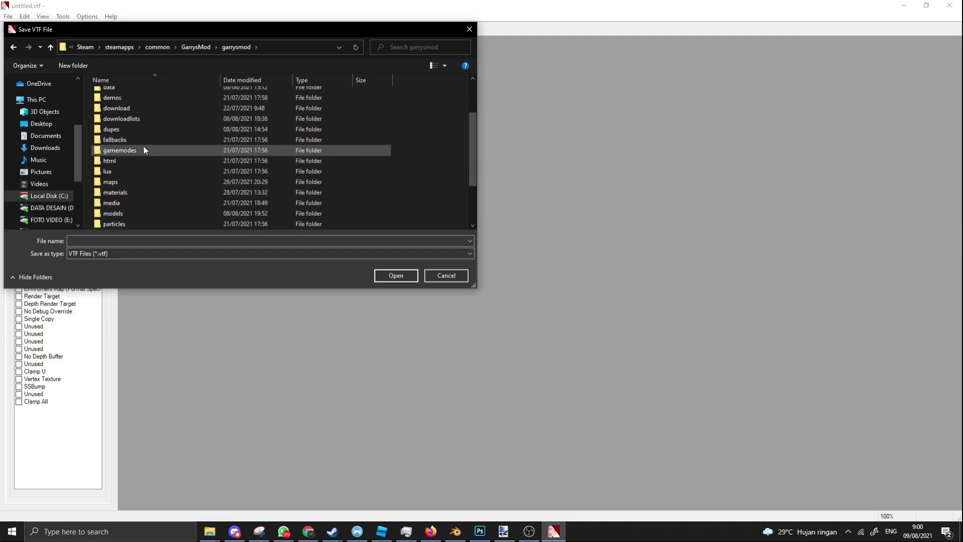
double_click(135, 161)
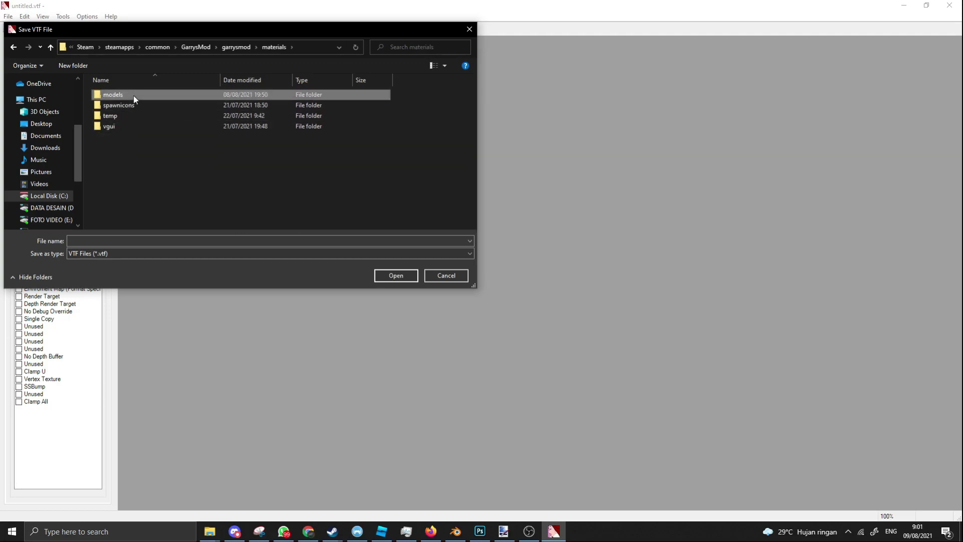
double_click(134, 96)
double_click(107, 96)
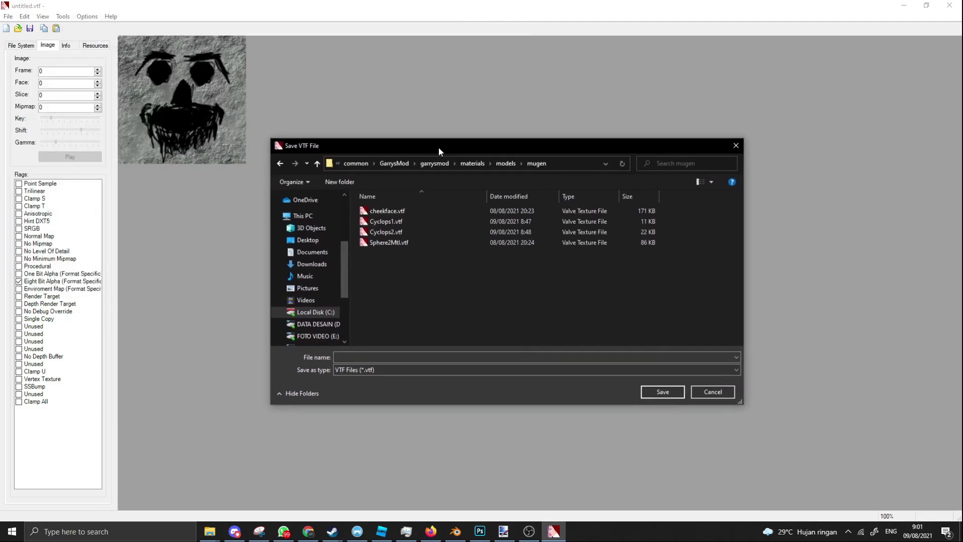
Copy the face material's name from Blender and save the VTF texture under it as jesuface
left_click(456, 531)
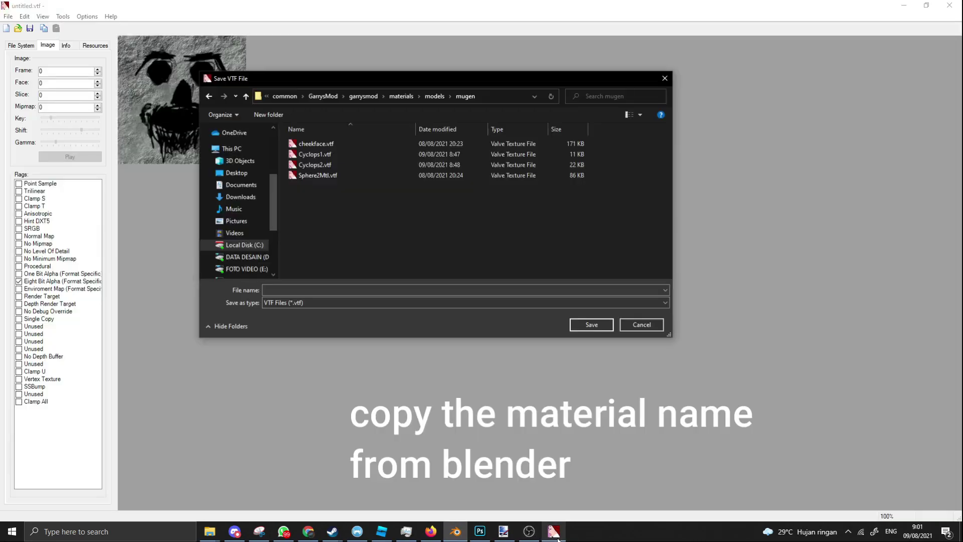
type("jesuface")
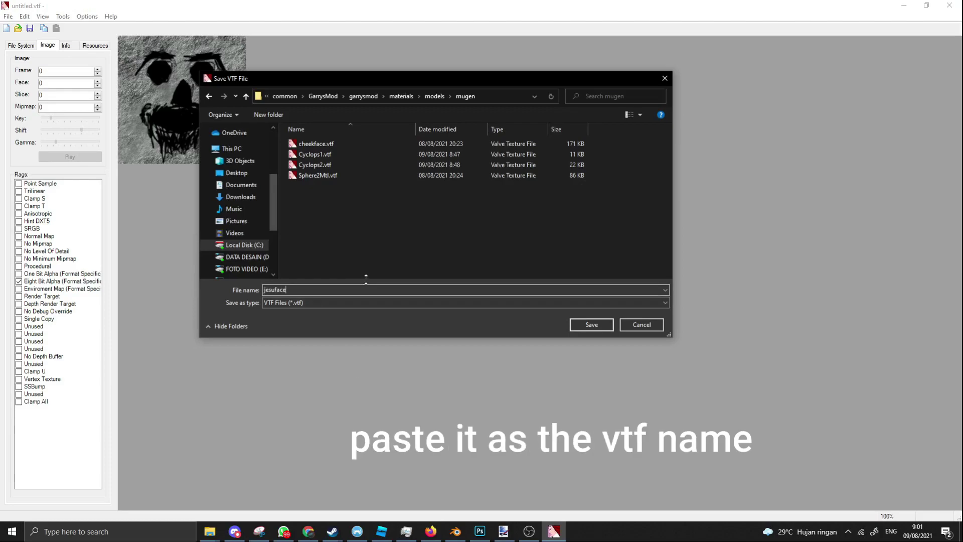
left_click(583, 323)
left_click(8, 16)
left_click(26, 40)
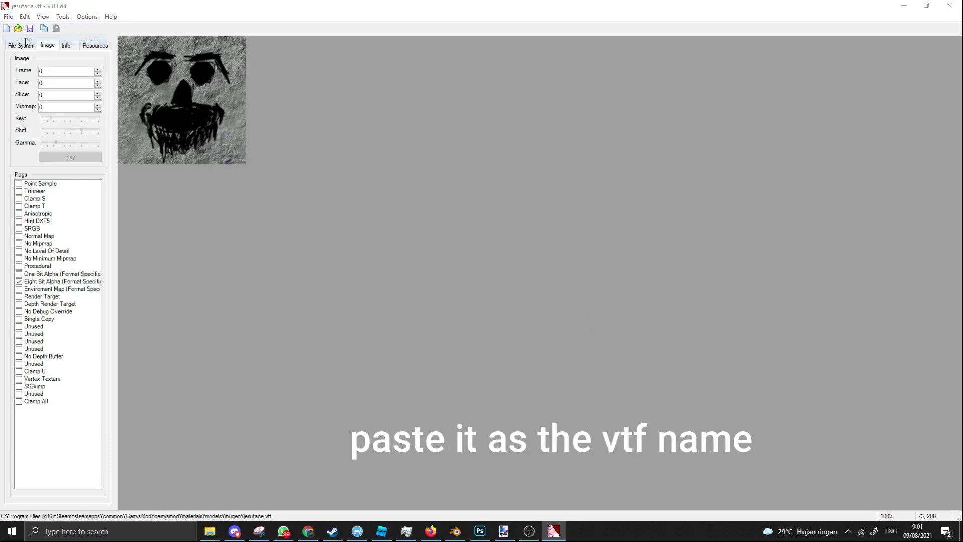
left_click(642, 325)
Import the plain rock texture from File juna\3d on drive E, accepting the VTF options as they are
left_click(8, 16)
left_click(48, 76)
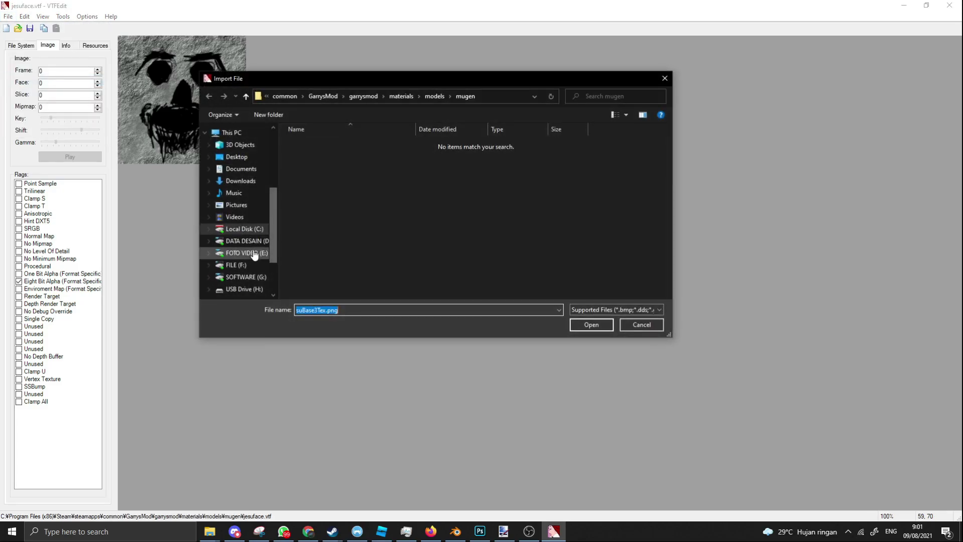
left_click(247, 253)
double_click(366, 153)
double_click(397, 217)
double_click(454, 194)
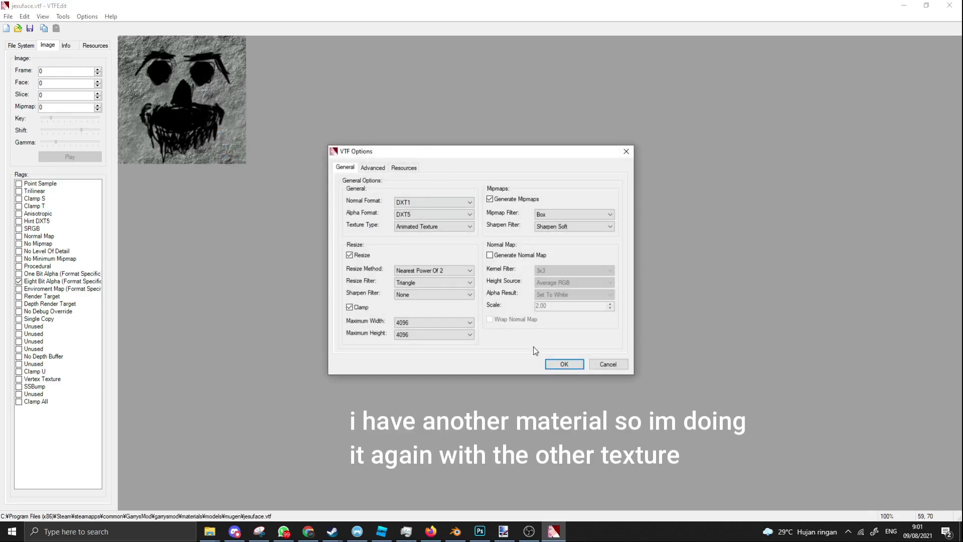
left_click(564, 363)
Start saving the rock texture and reuse the jesuface.vtf path, without its file name, to reach the materials\models\mugen folder
left_click(9, 17)
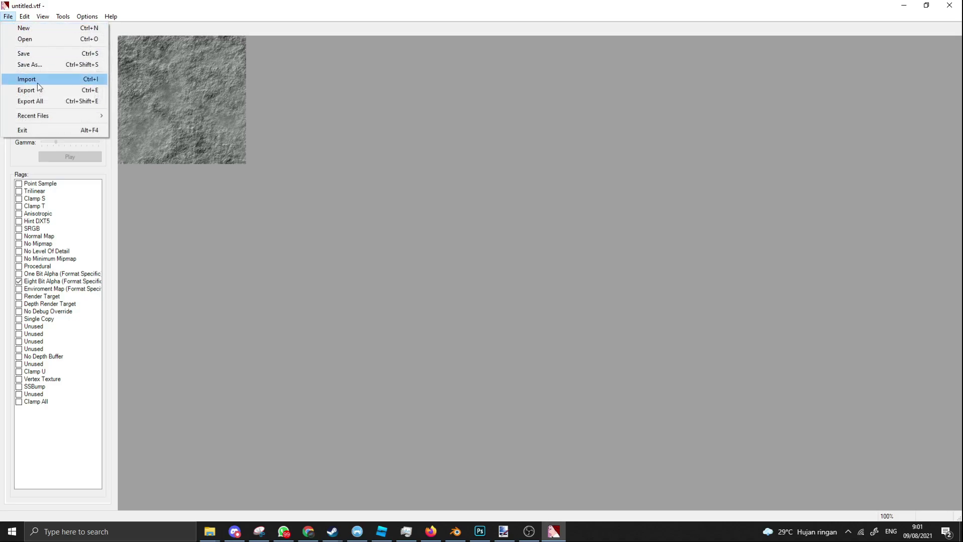
left_click(32, 56)
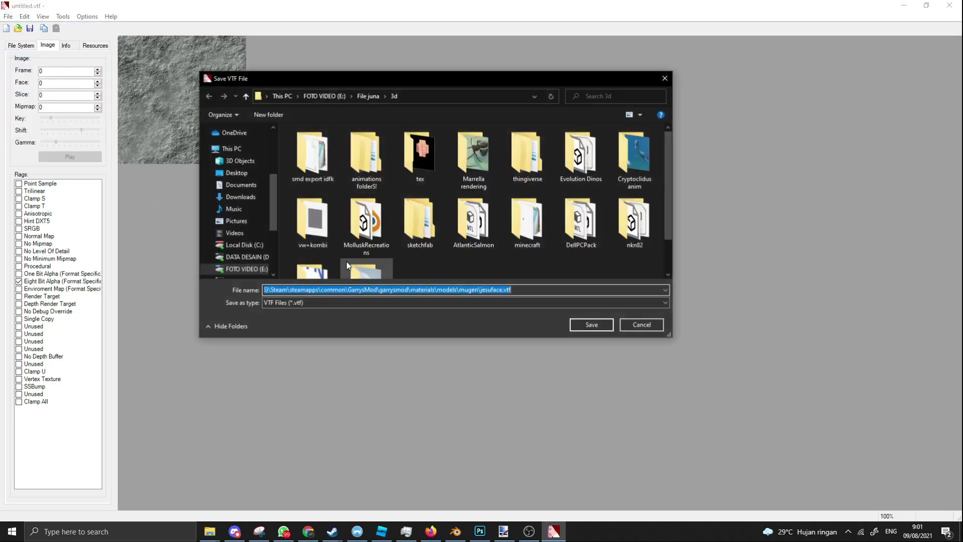
left_click(351, 289)
key("ctrl+a")
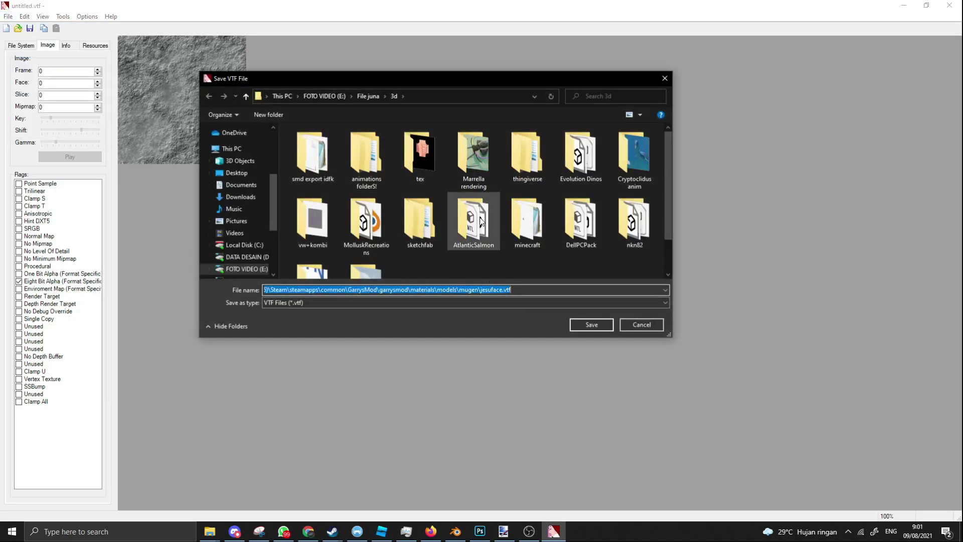
key("ctrl+c")
left_click(451, 100)
key("ctrl+v")
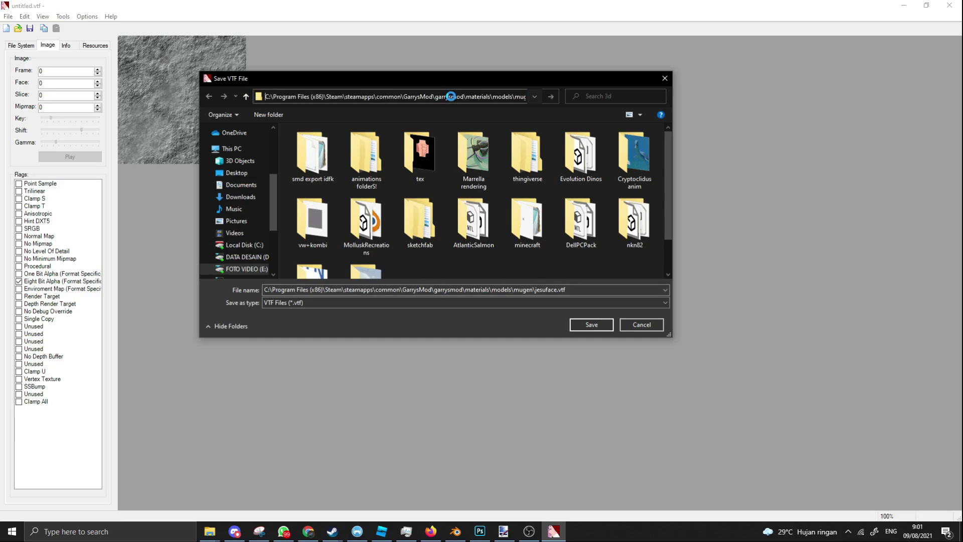
left_click_drag(493, 96, 515, 97)
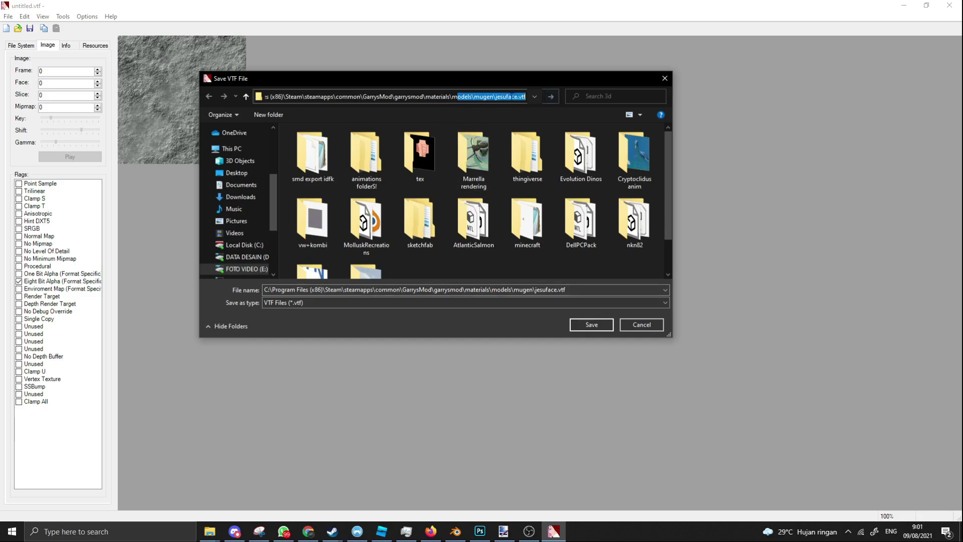
key("BackSpace")
left_click(551, 96)
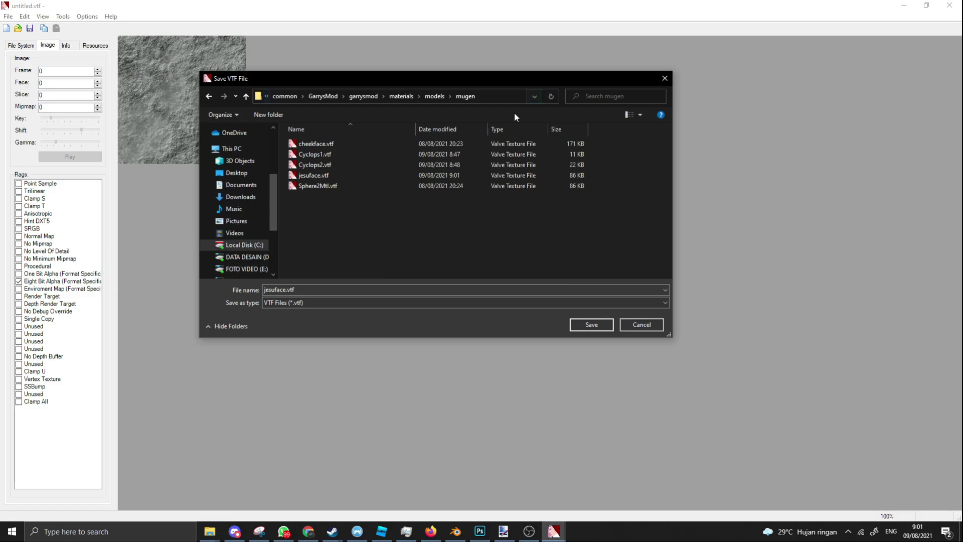
Check the rock material's name in Blender, save the texture as jesurock.vtf, and close the other VTFEdit window showing jesuface.vtf
left_click(280, 290)
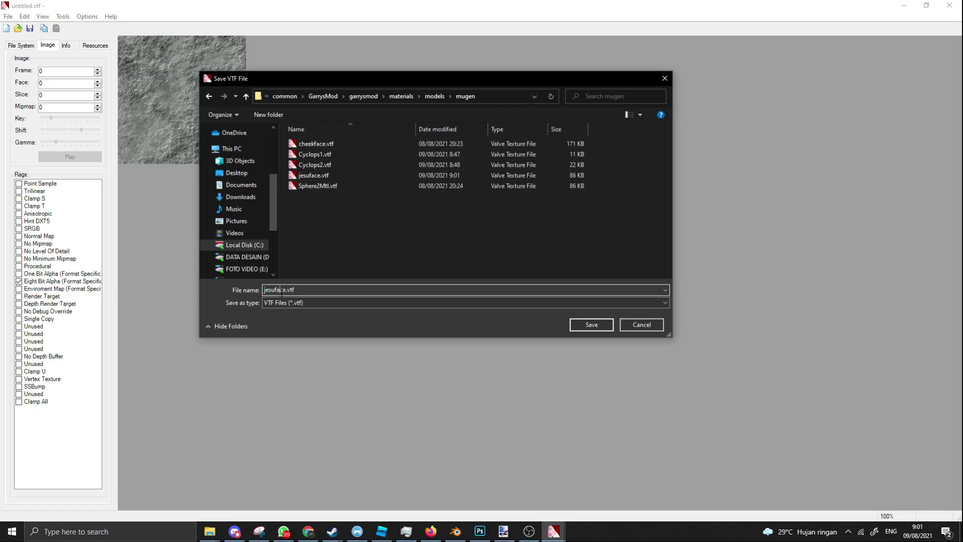
left_click(453, 531)
left_click(838, 225)
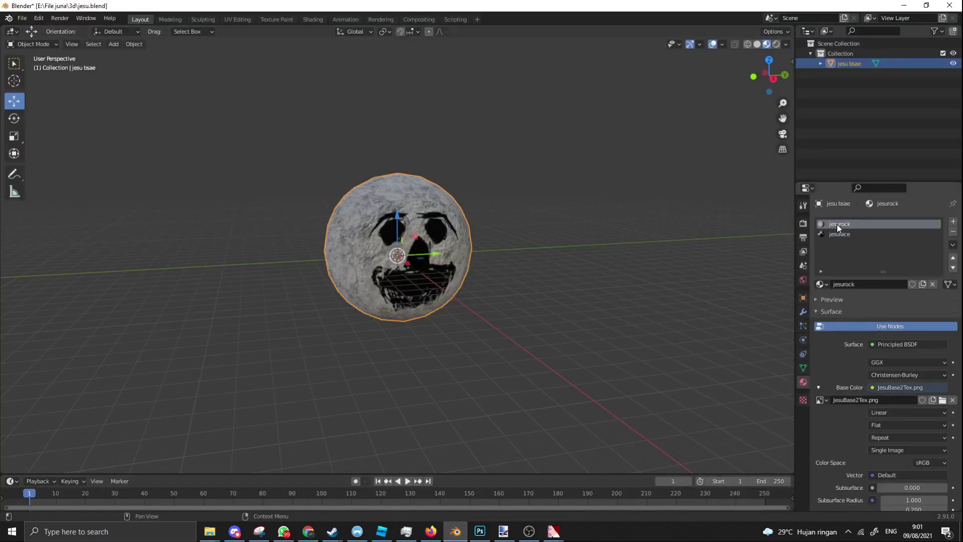
mouse_move(554, 531)
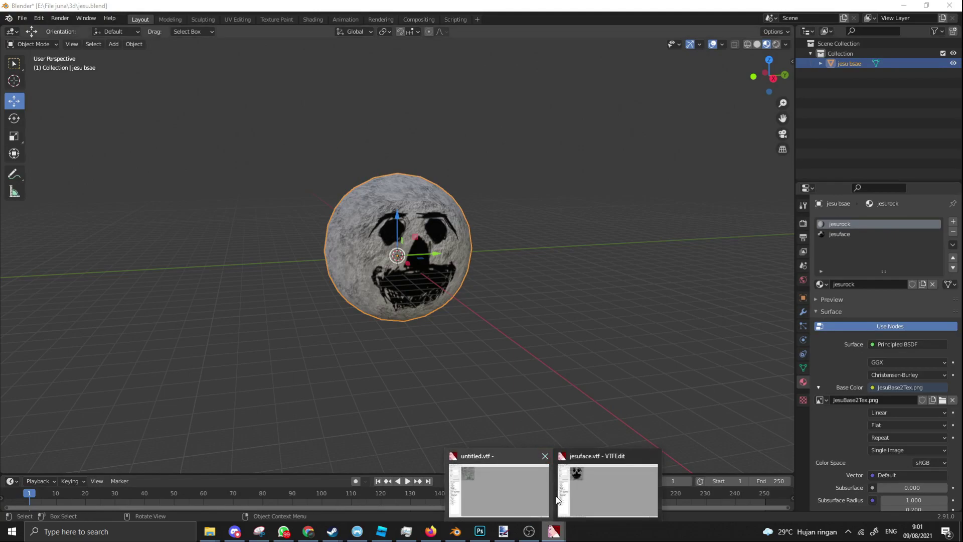
mouse_move(567, 490)
left_click(499, 489)
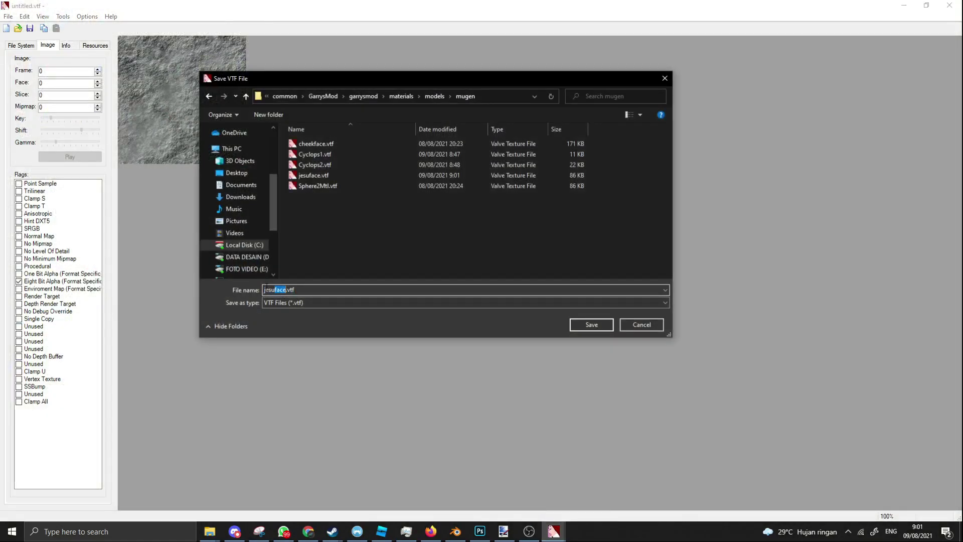
left_click(591, 325)
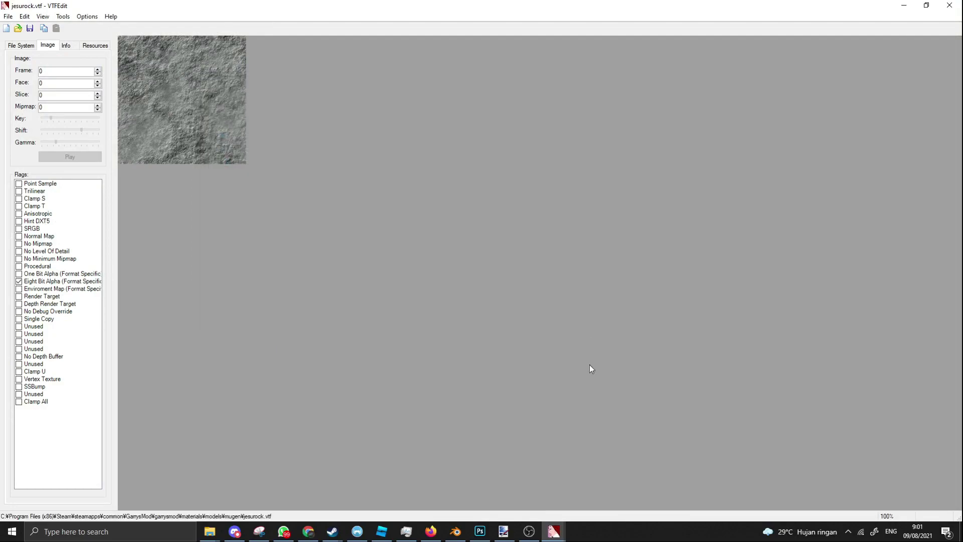
mouse_move(554, 530)
left_click(652, 455)
Create a VMT file for the jesurock base texture with the VertexlitGeneric shader and save it as jesurock.vmt in the mugen folder
left_click(63, 16)
left_click(95, 28)
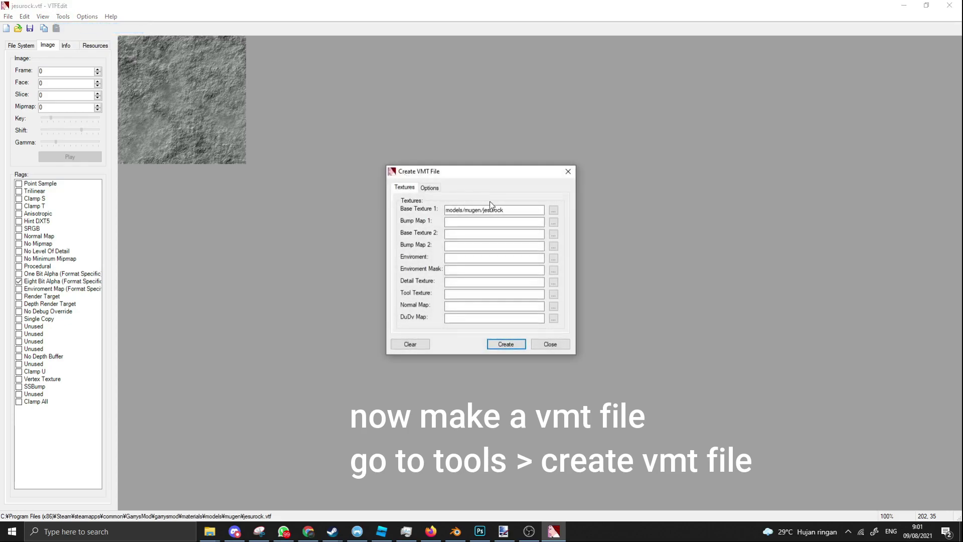
left_click(430, 188)
left_click(502, 210)
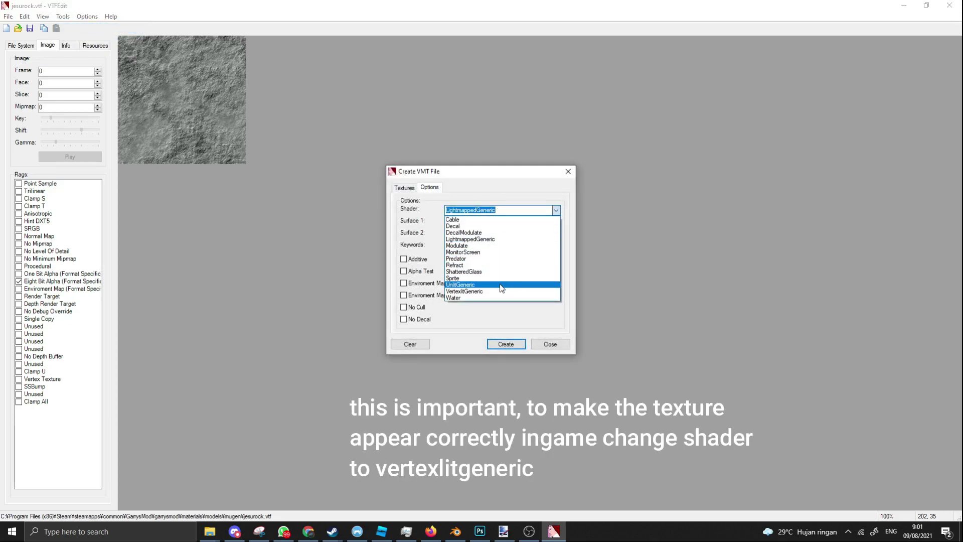
left_click(490, 291)
left_click(504, 344)
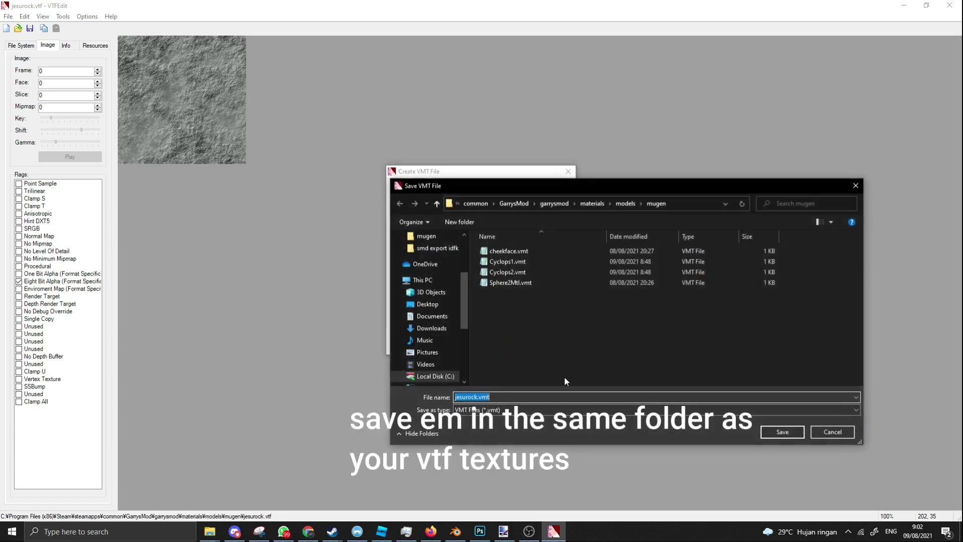
left_click(785, 436)
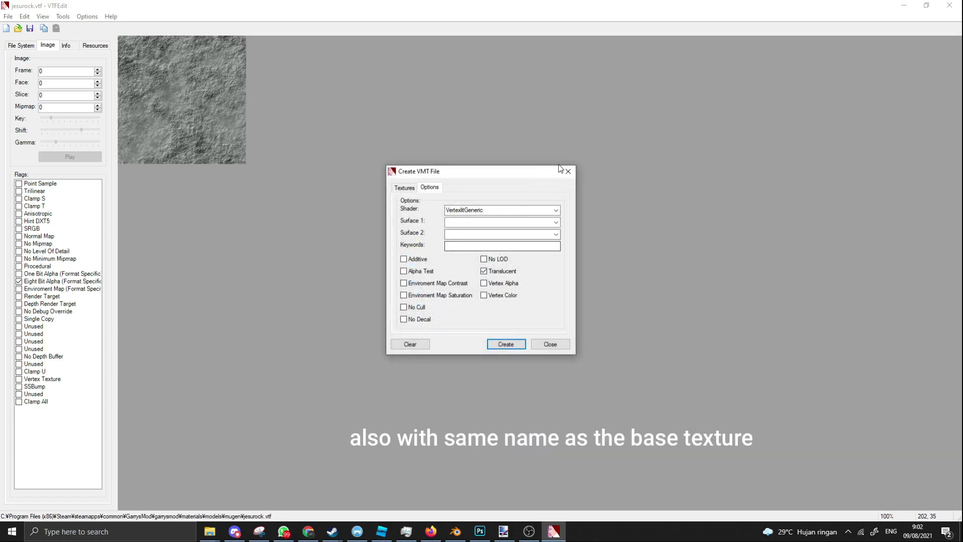
Create a translucent VMT file for the models/mugen/jesuface base texture with the VertexlitGeneric shader, save it, and close VTFEdit
left_click(408, 187)
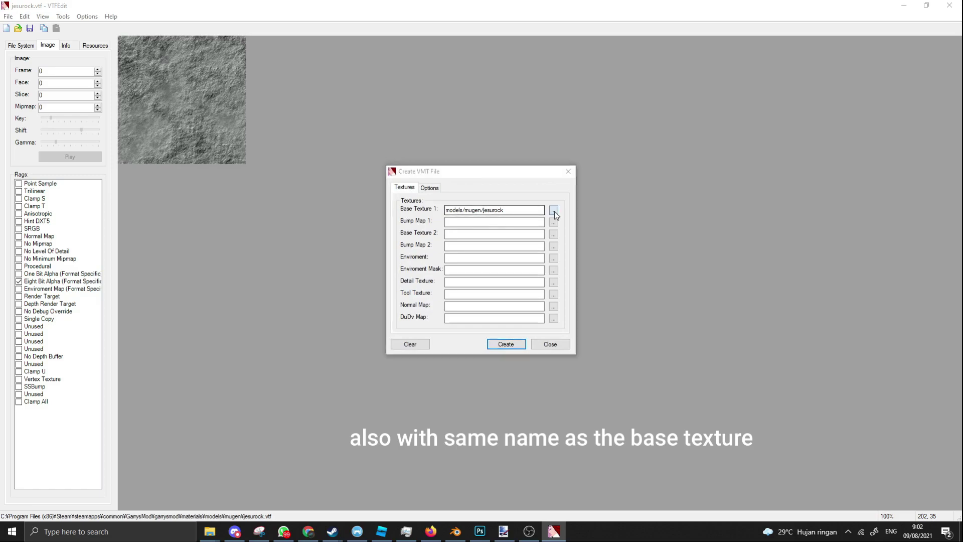
left_click(554, 211)
double_click(505, 282)
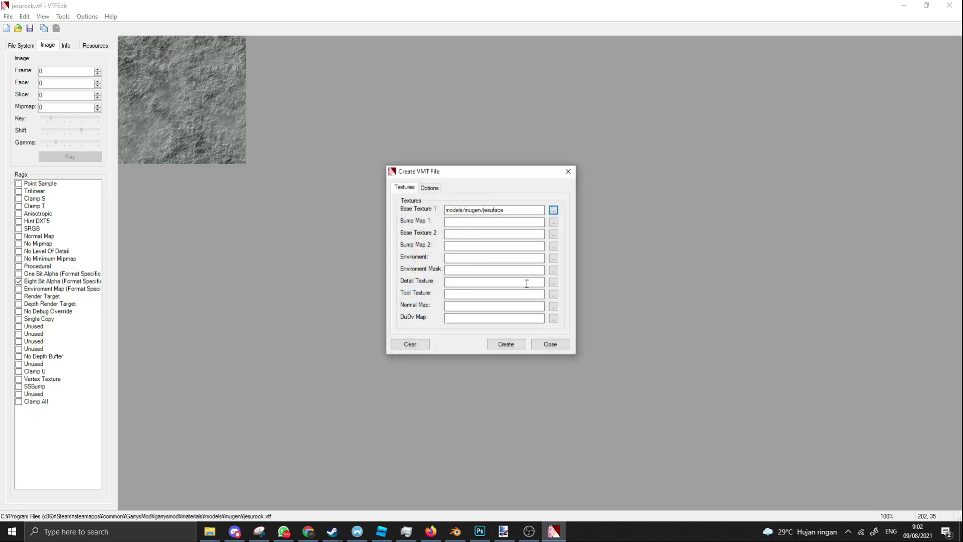
left_click(426, 188)
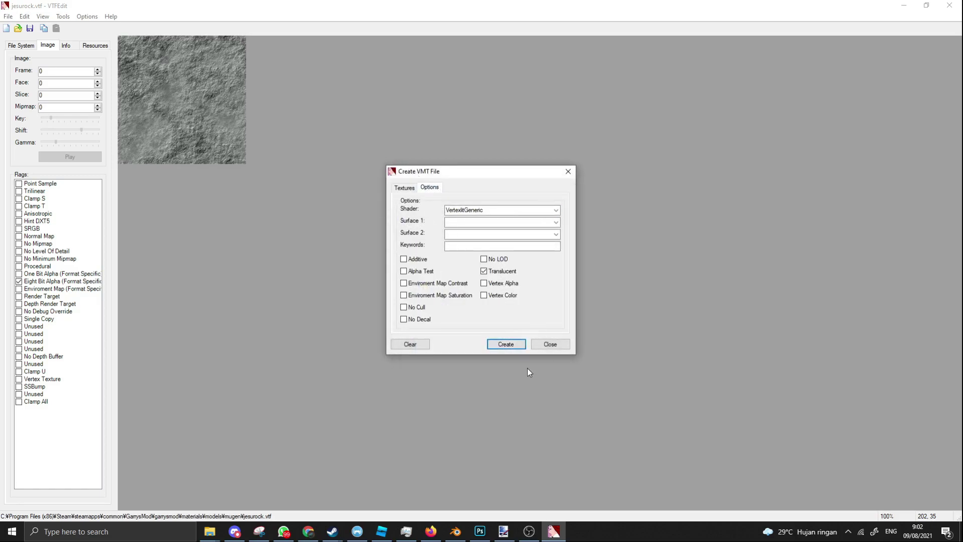
left_click(515, 348)
left_click(777, 433)
left_click(569, 173)
left_click(949, 7)
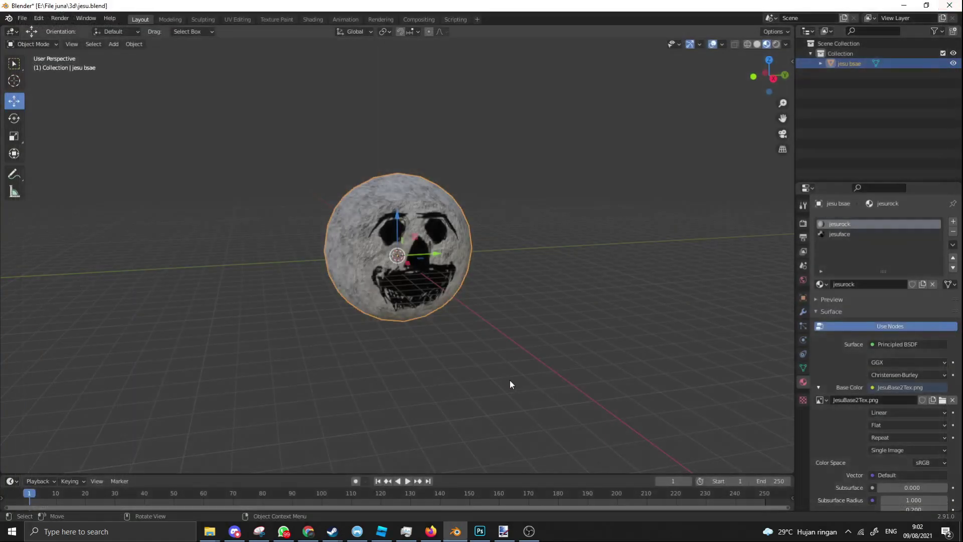
Switch to Crowbar and check the game setup paths for Garry's Mod
middle_click_drag(365, 191, 321, 281)
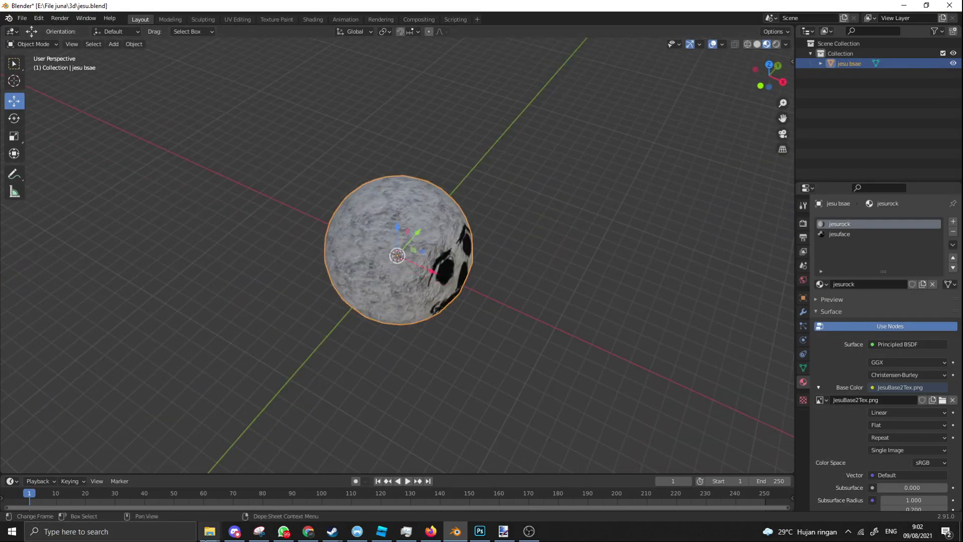
mouse_move(210, 531)
left_click(108, 533)
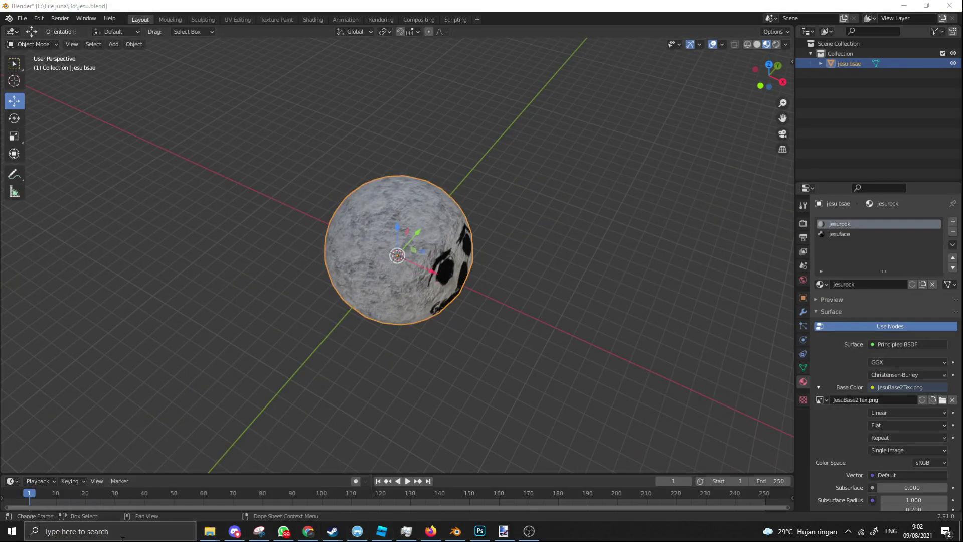
type("crowbar")
left_click(76, 256)
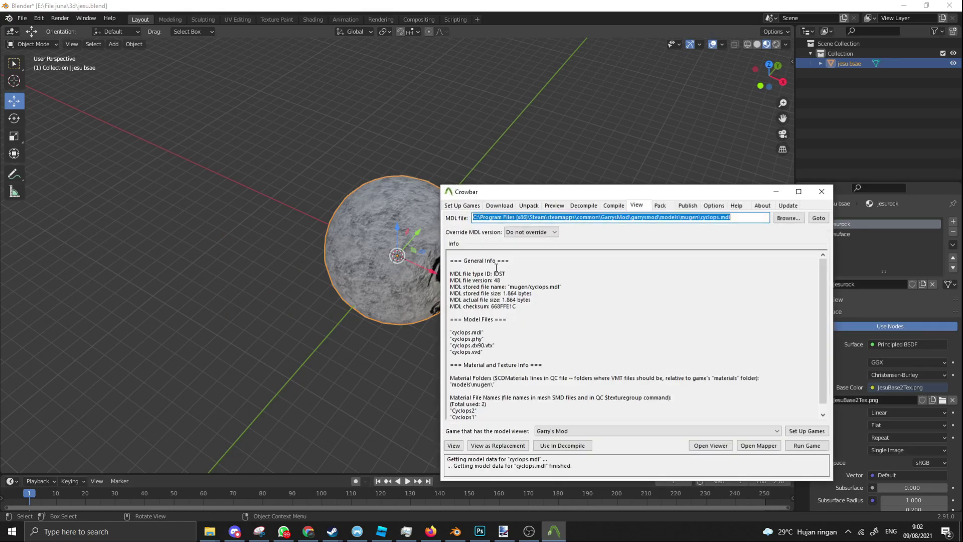
left_click_drag(517, 194, 500, 185)
left_click(460, 199)
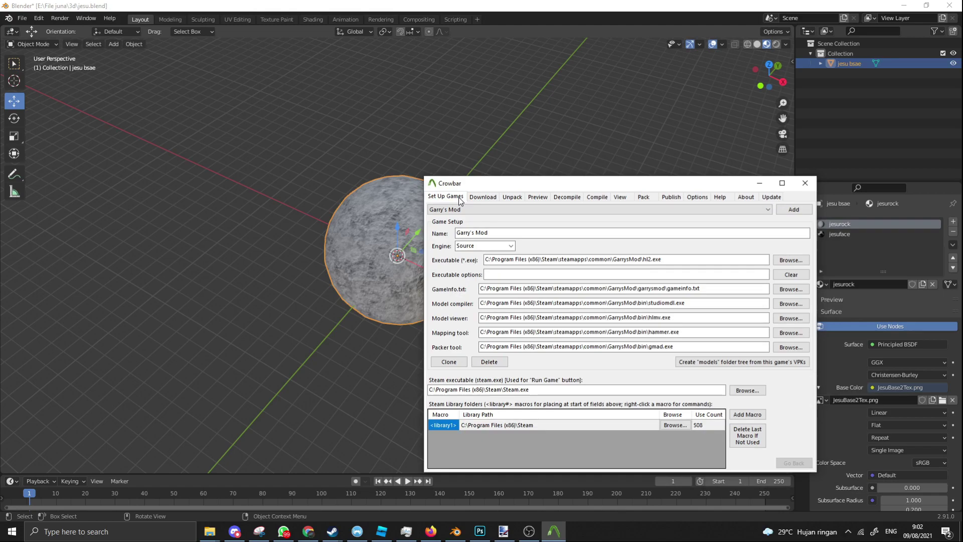
Choose jesu.qc from the smd export idfk folder as the QC input and compile it for Garry's Mod
left_click(598, 197)
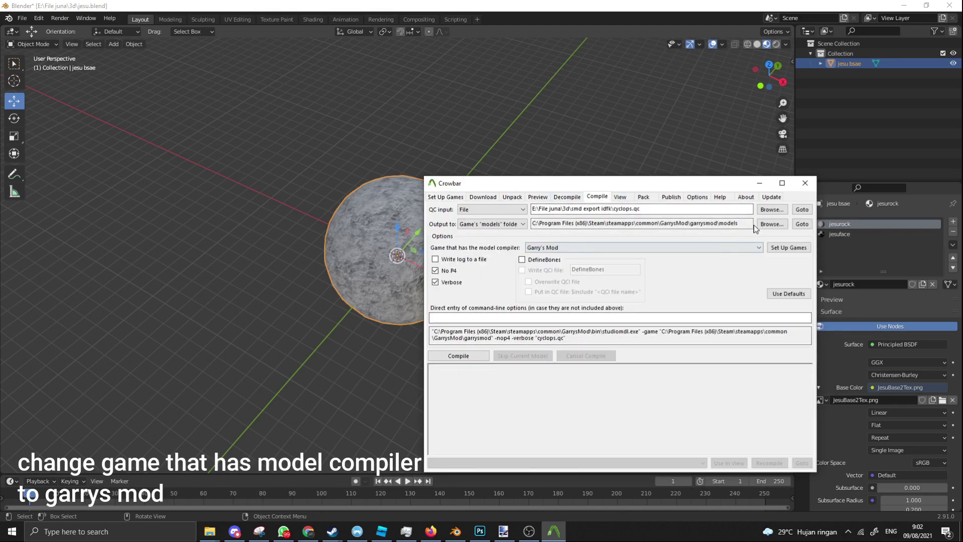
left_click(773, 210)
double_click(532, 261)
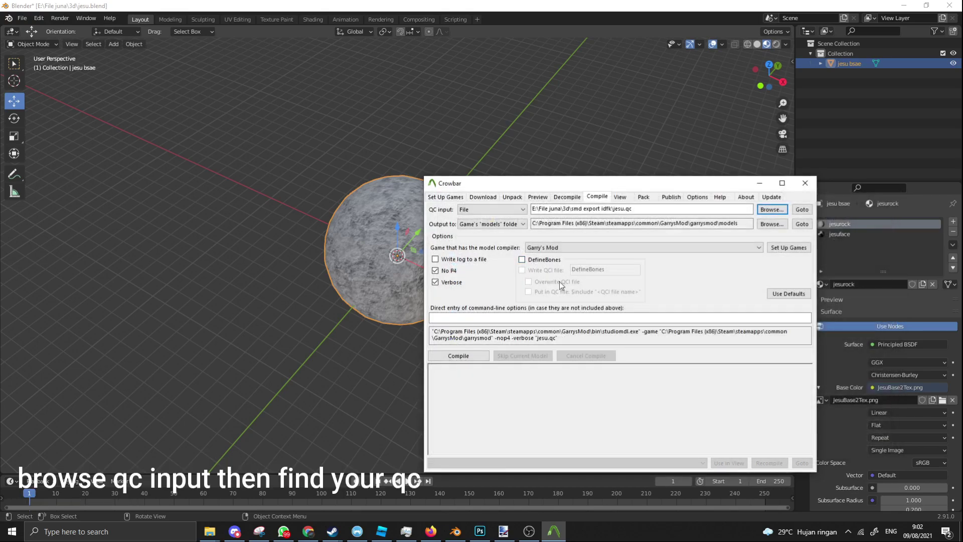
left_click(467, 353)
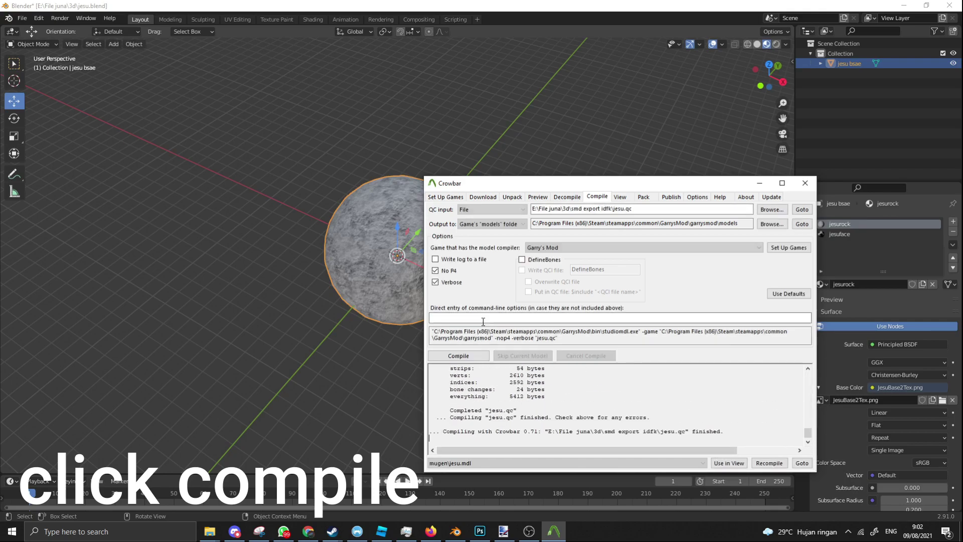
Inspect the compiled jesu.mdl and its textures in the Garry's Mod model viewer, and close the viewer
left_click(729, 463)
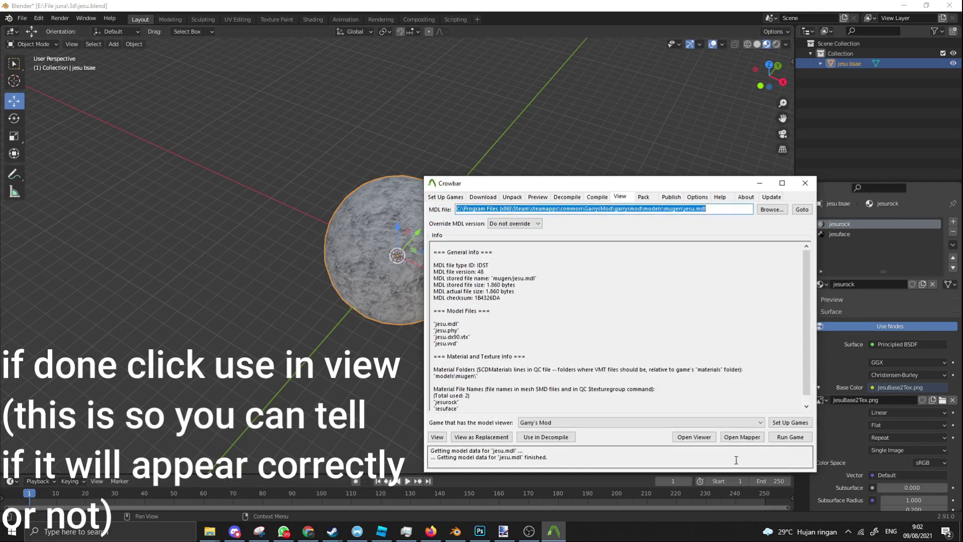
left_click(436, 437)
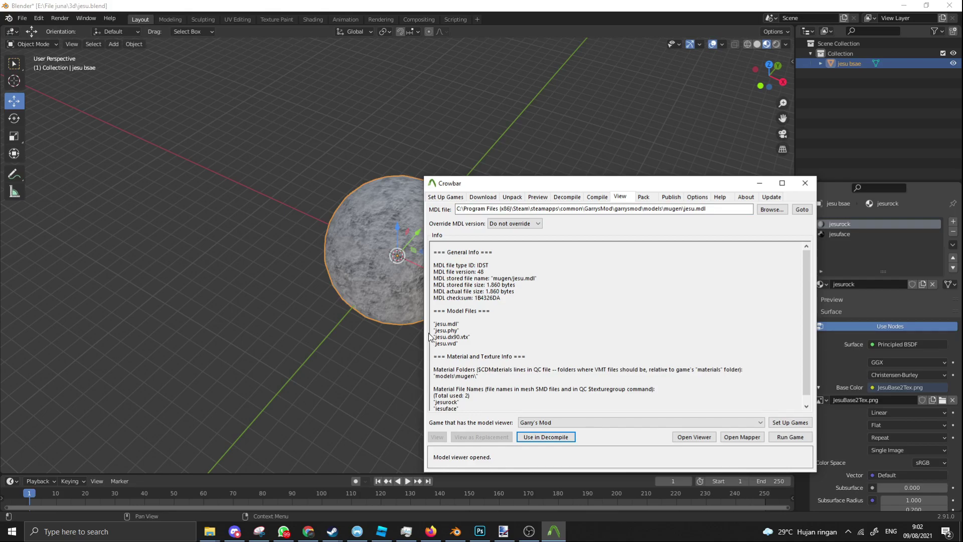
left_click_drag(435, 221, 445, 164)
left_click(570, 74)
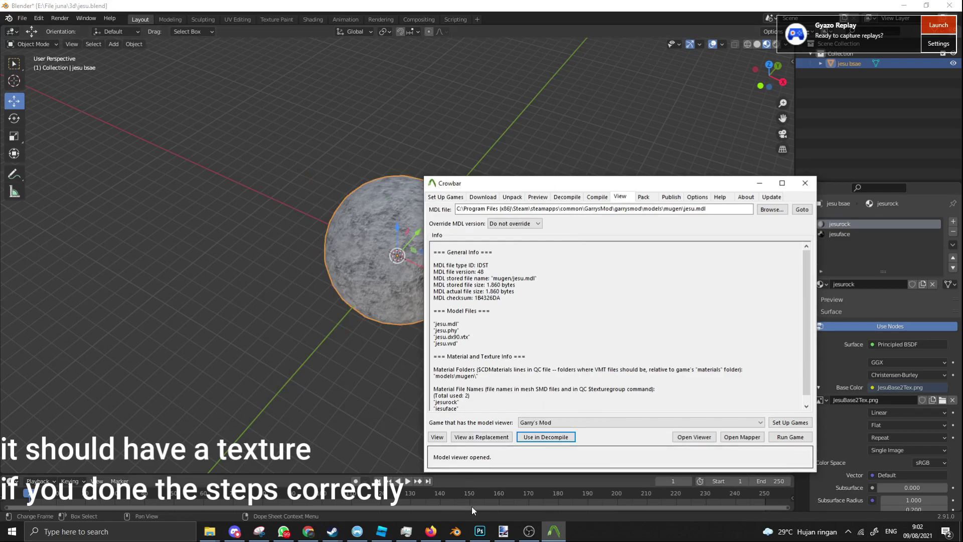
Switch to Steam and launch Garry's Mod from the library
left_click(332, 531)
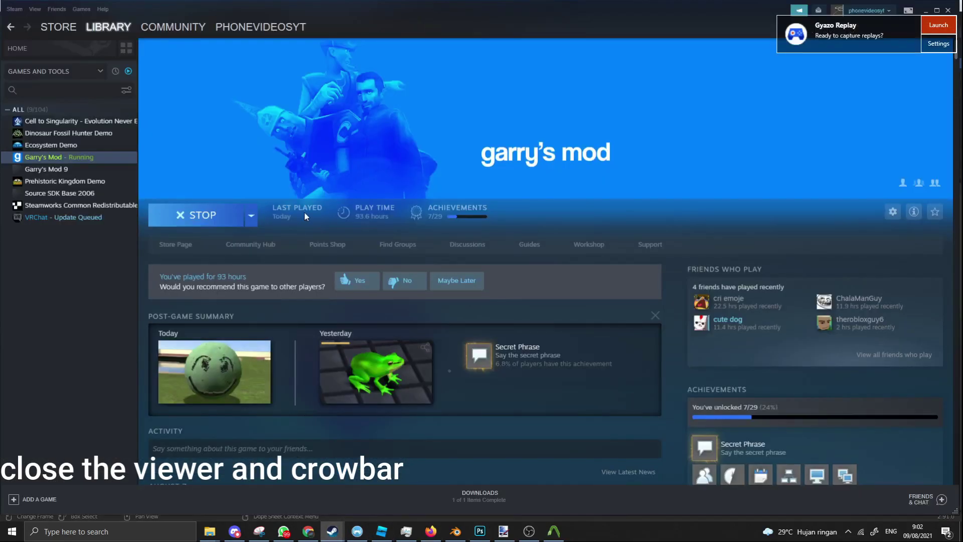
left_click(192, 219)
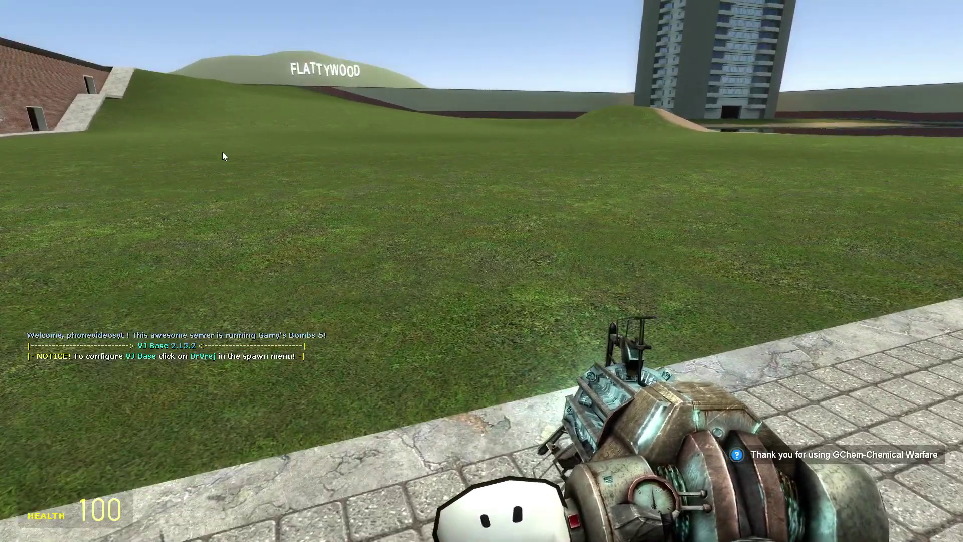
Search the spawn menu for jesu and spawn the sphere model in the map
key("q")
left_click(96, 50)
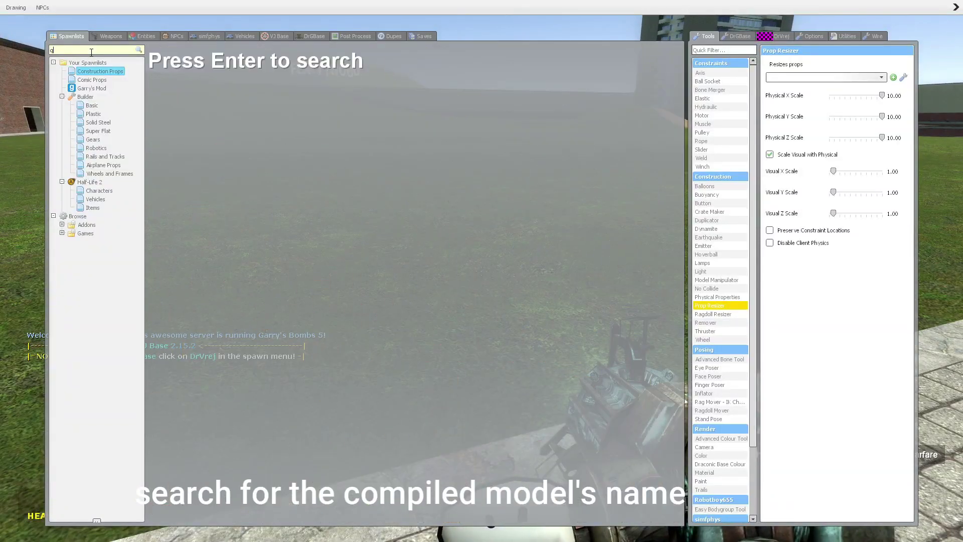
type("qjesu")
double_click(91, 52)
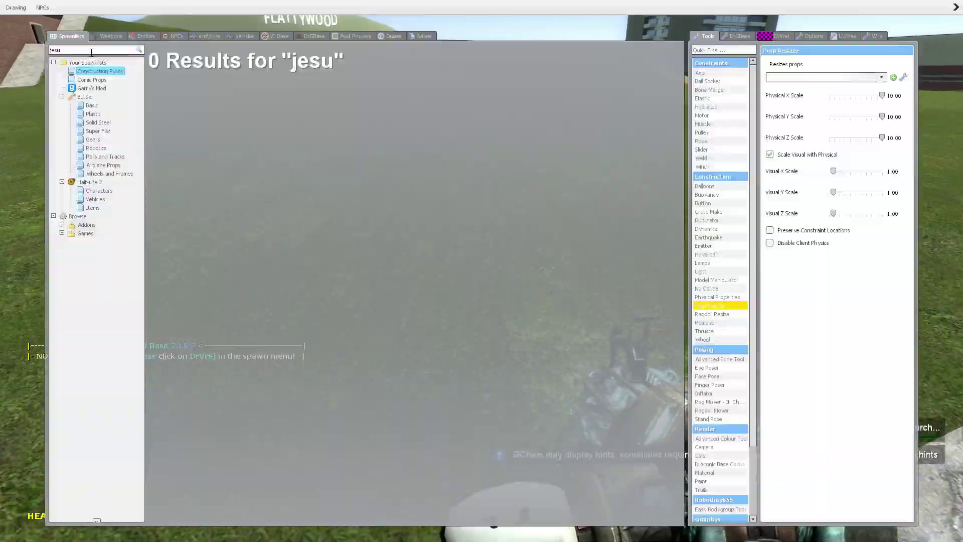
left_click(165, 95)
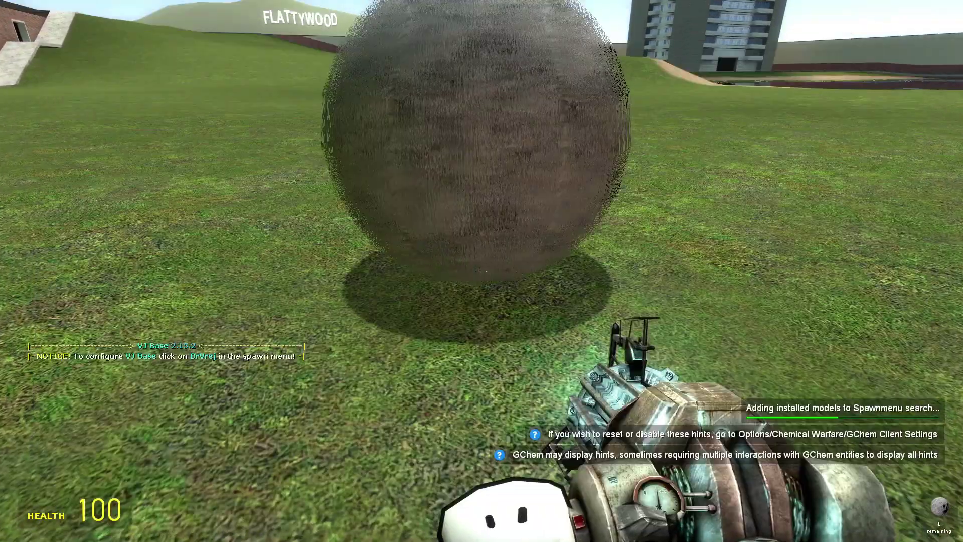
Grab the spawned sphere with the physics gun and move and turn it to examine its face and rock textures
key("q")
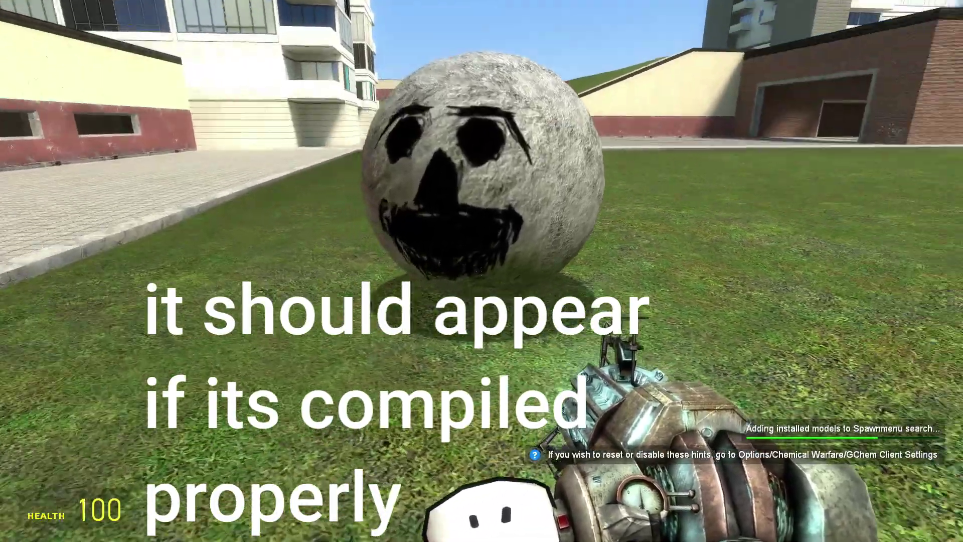
left_click(482, 271)
key("e")
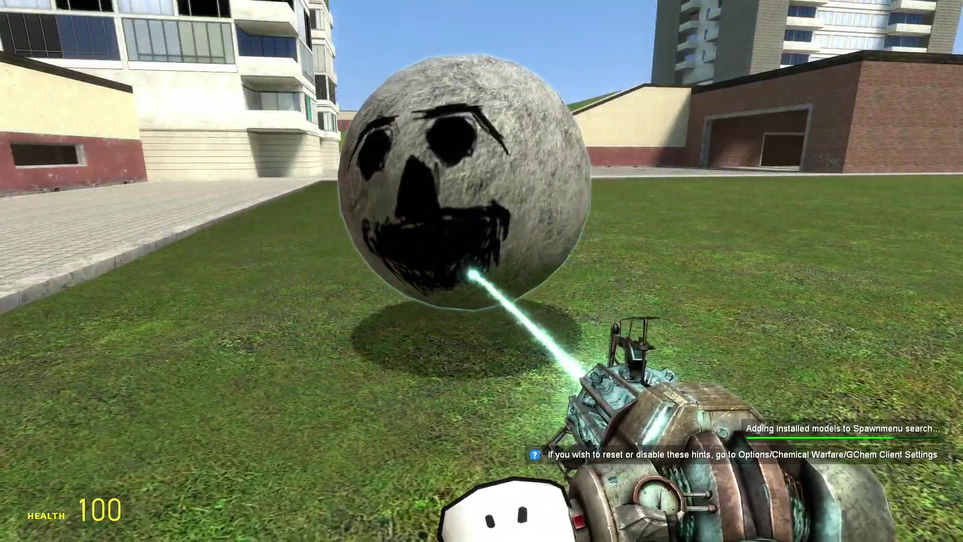
left_click_drag(482, 271, 482, 271)
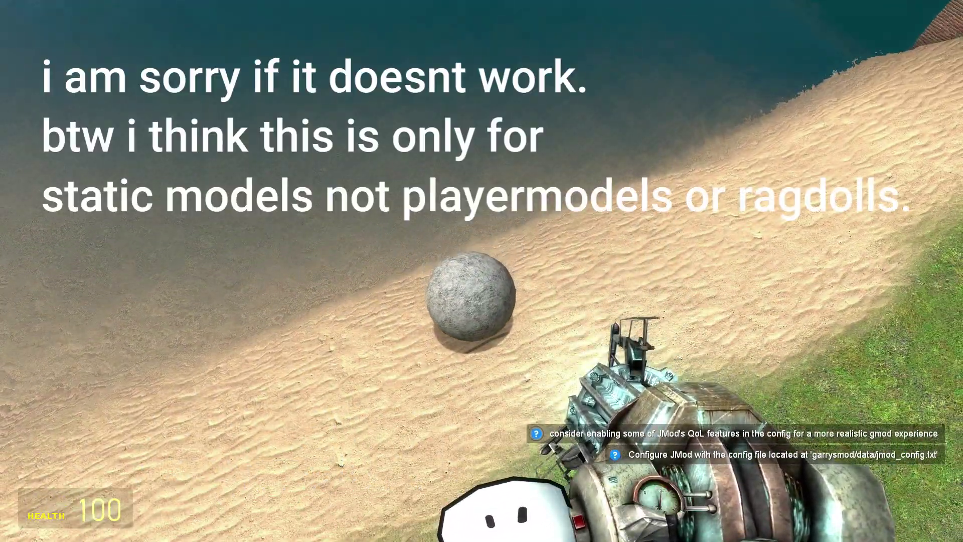